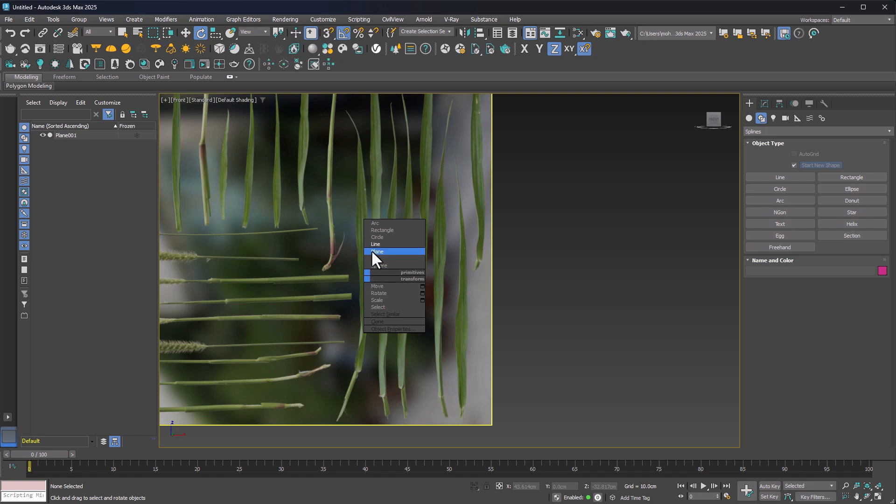
Trace a closed line outline around the long grass leaf with the bent tip in the reference image.
click(380, 244)
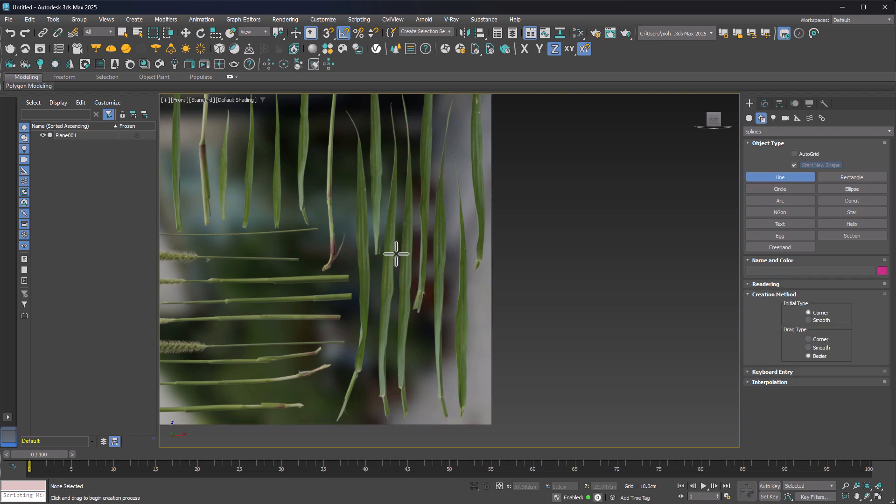
scroll(344, 400, up, 2)
scroll(355, 351, up, 1)
click(351, 401)
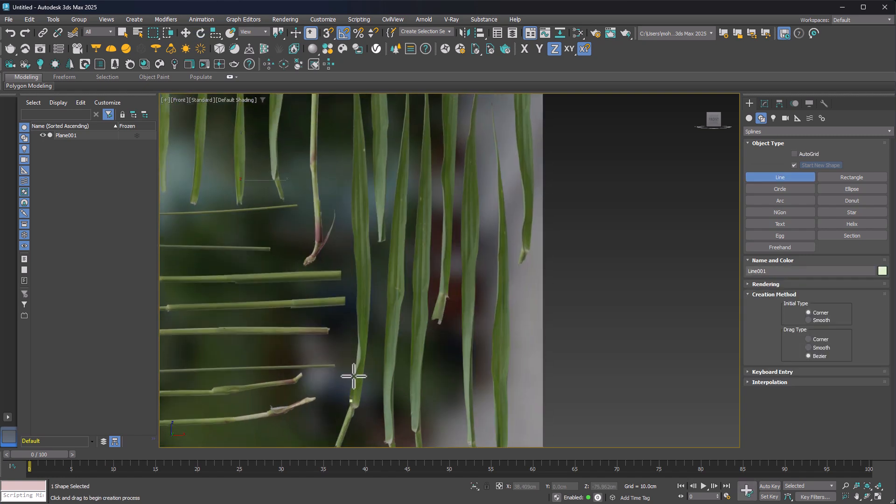
click(359, 343)
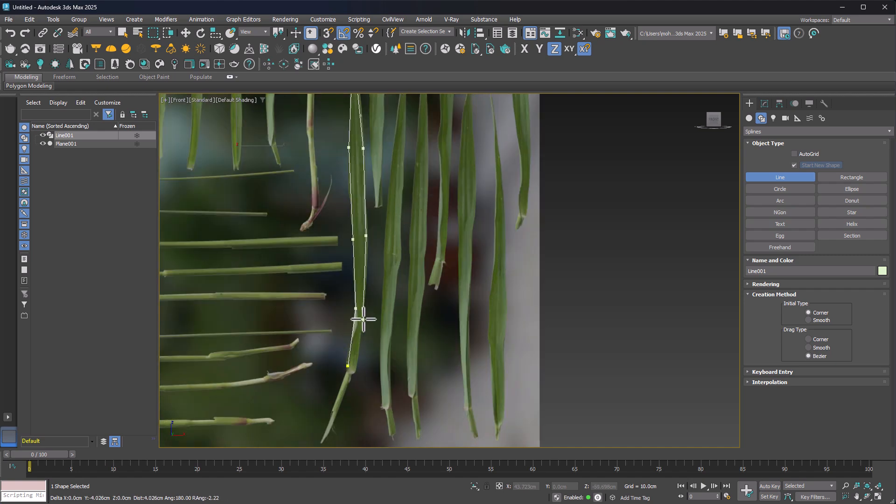
click(348, 367)
Trace closed line outlines around three more grass leaves just beside the first one.
click(425, 262)
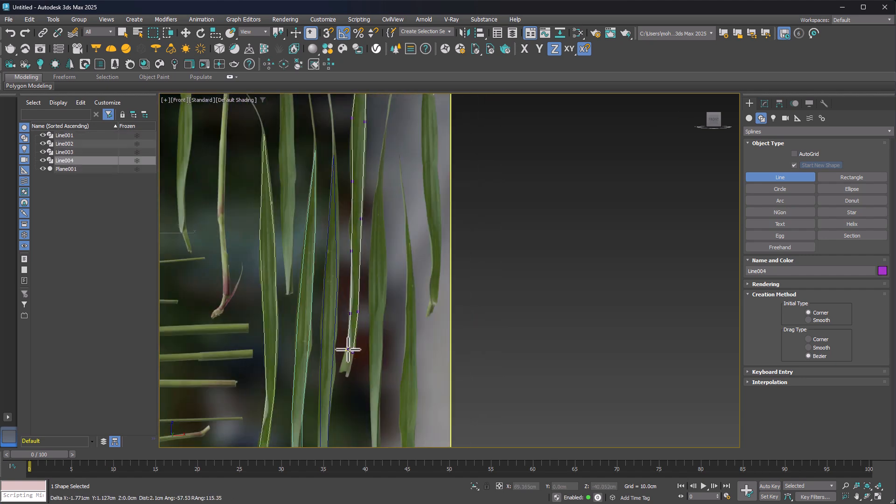
key(e)
scroll(382, 240, down, 2)
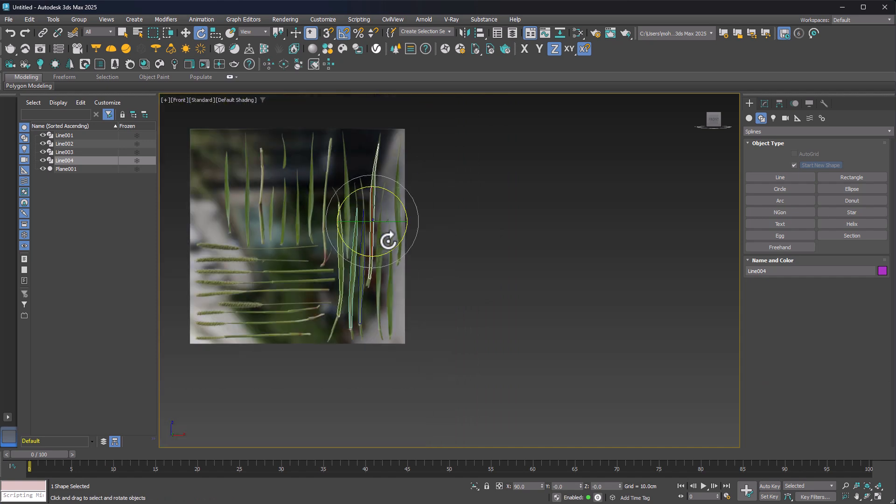
scroll(304, 212, up, 3)
Attach the other three leaf outlines to the selected line so they form a single spline object.
click(764, 103)
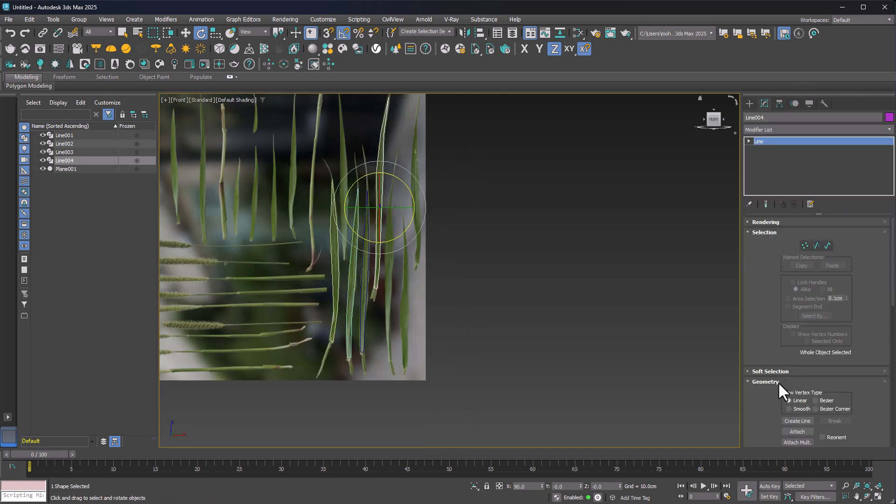
scroll(794, 292, down, 3)
click(797, 289)
scroll(365, 276, up, 1)
click(367, 278)
click(353, 280)
click(330, 281)
key(w)
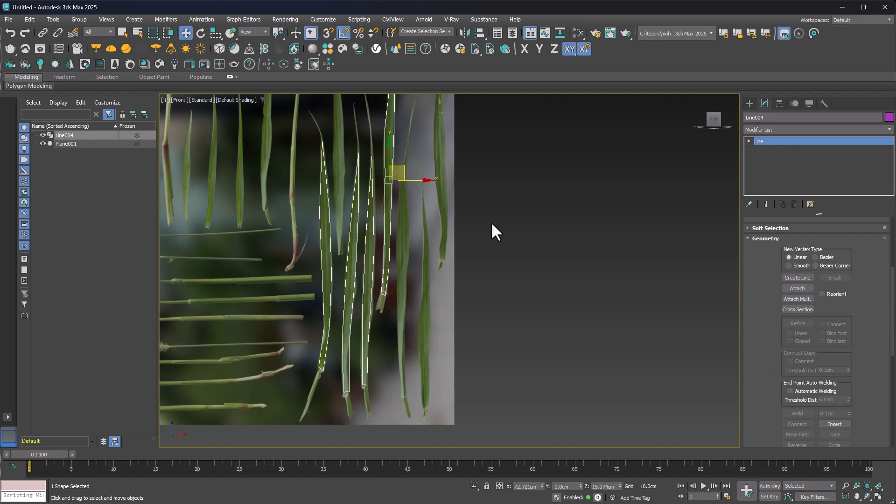
Show edged faces and raise the reference plane's length segments to divide it into many horizontal strips.
middle_drag(395, 186, 392, 233)
scroll(392, 234, down, 2)
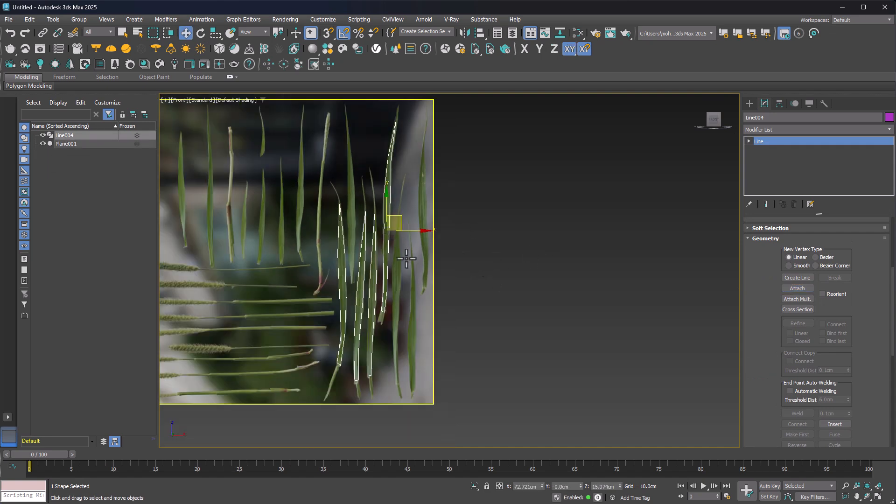
scroll(399, 269, up, 2)
click(425, 280)
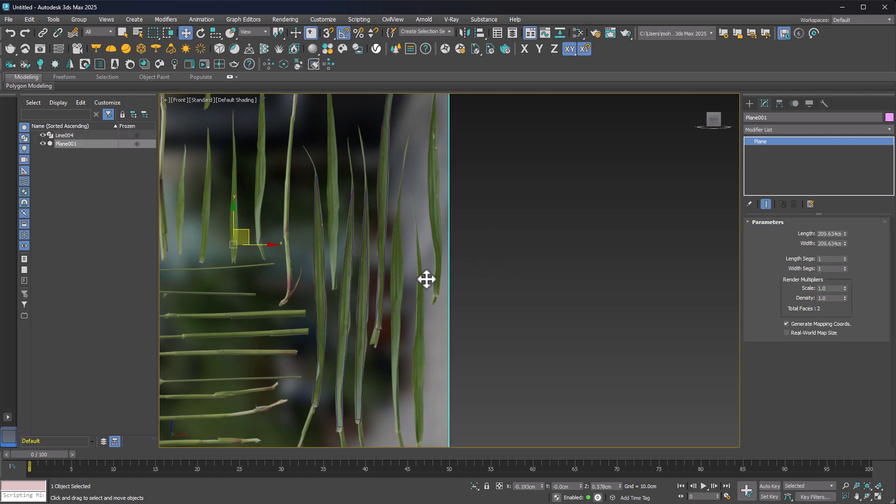
key(F4)
drag(845, 269, 839, 255)
scroll(516, 246, down, 3)
Move the combined leaf outlines along Y so they stand in front of the reference plane.
drag(552, 237, 405, 290)
alt+middle_drag(380, 222, 427, 257)
alt+click(426, 257)
drag(393, 203, 464, 187)
click(504, 165)
alt+middle_drag(508, 163, 500, 204)
Apply a ShapeMerge compound object to the plane and pick the leaf outlines as its shape, using the Instance and Merge options.
click(443, 202)
click(749, 105)
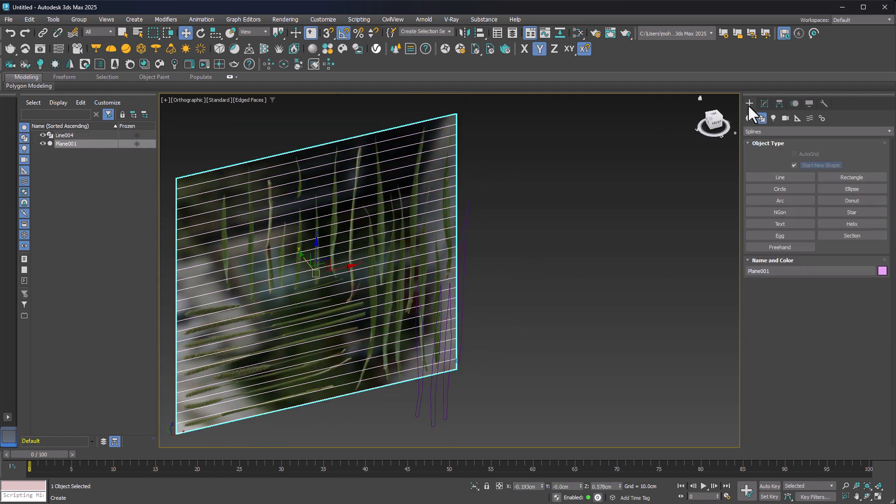
click(750, 117)
click(753, 131)
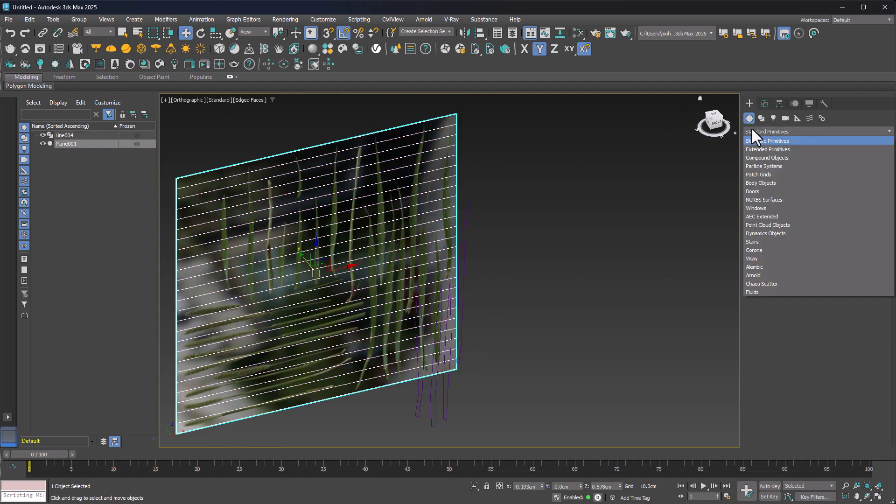
click(764, 158)
click(849, 190)
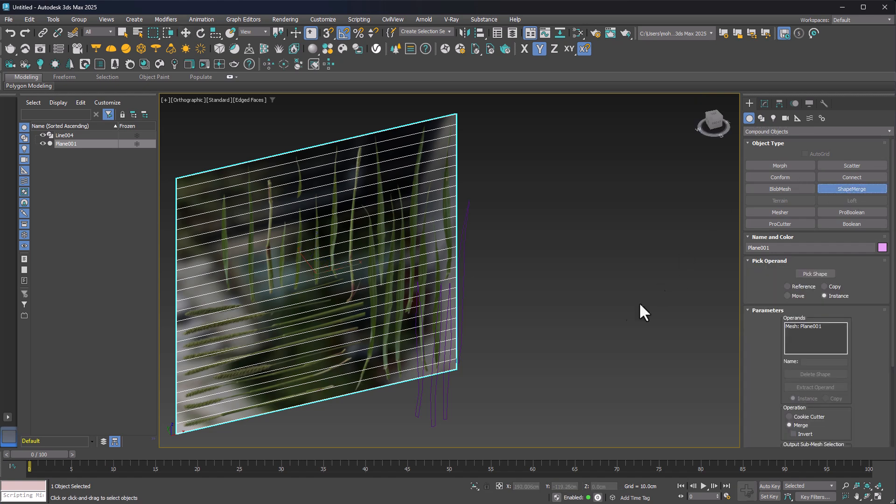
click(814, 273)
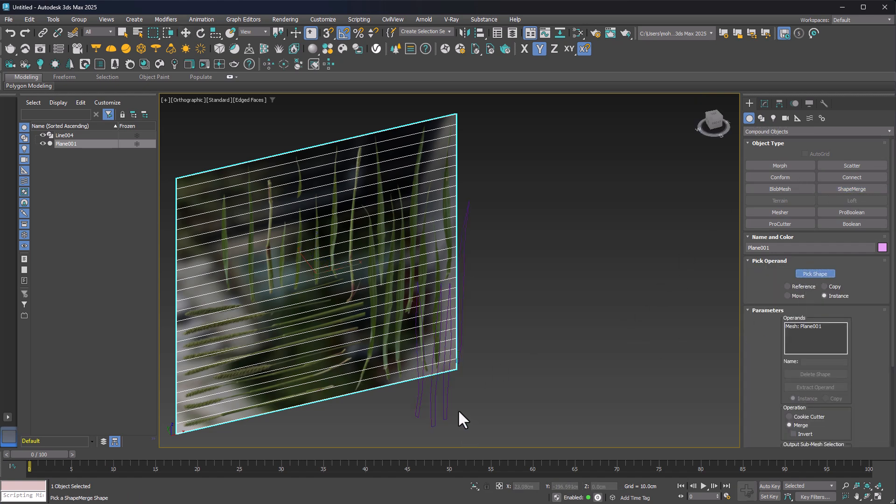
click(447, 407)
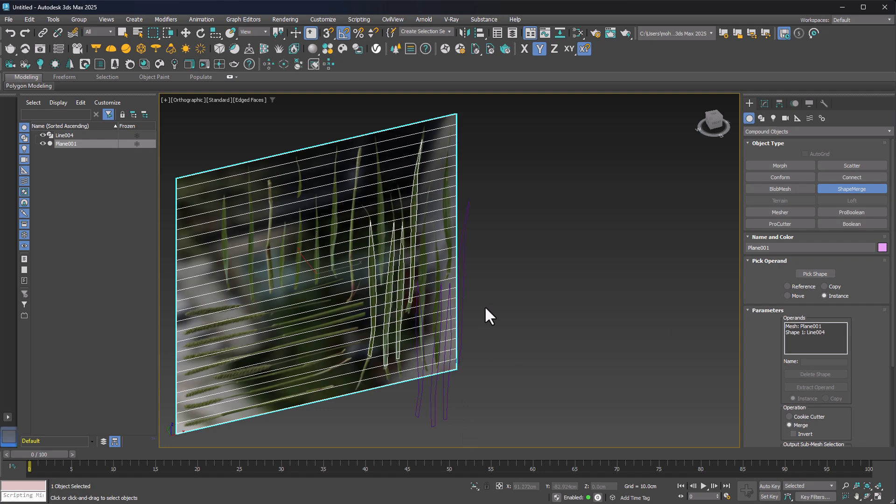
Isolate the merged plane and convert it to an Editable Poly.
scroll(408, 280, up, 4)
mouse_move(423, 250)
alt+middle_down()
mouse_move(382, 251)
mouse_move(359, 305)
mouse_move(388, 235)
mouse_move(517, 216)
alt+middle_up()
key(w)
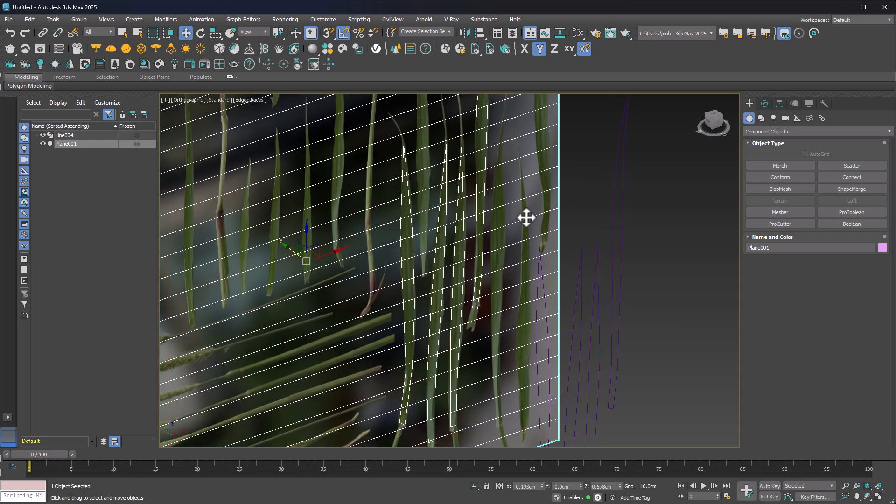
alt+middle_drag(521, 278, 469, 145)
right_click(468, 142)
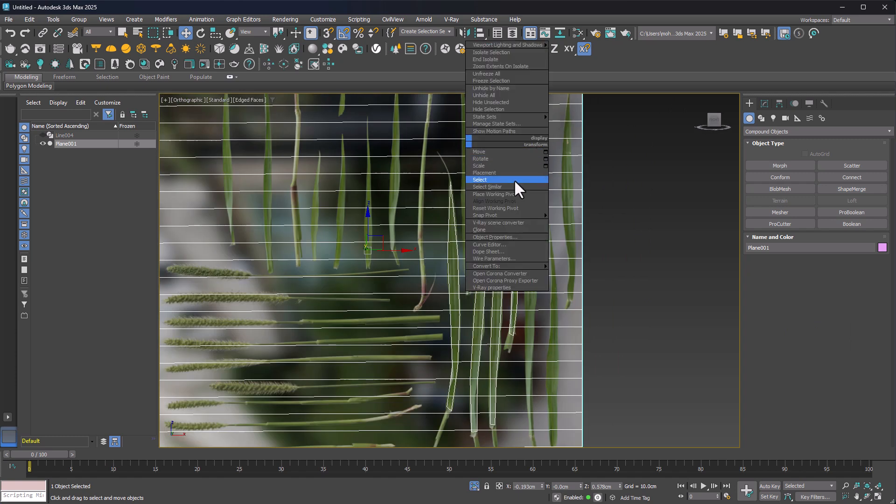
mouse_move(540, 265)
click(583, 273)
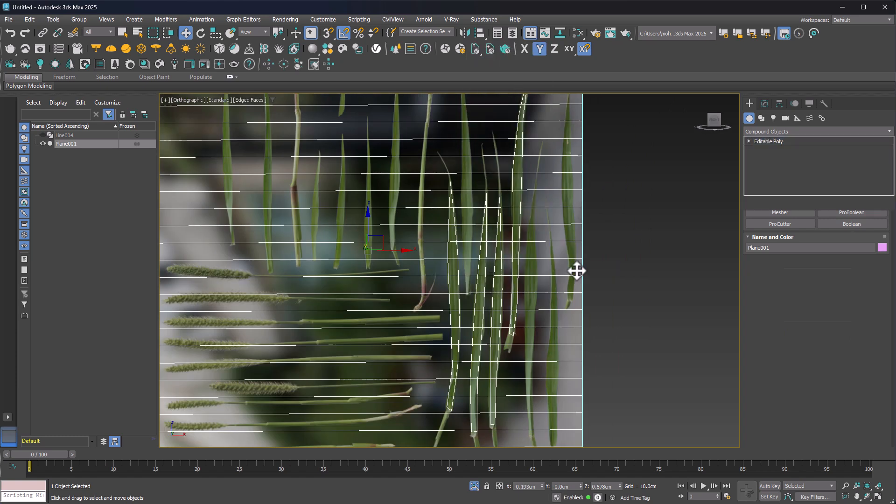
Detach the selected leaf polygons from the plane as the separate object Object001.
click(827, 233)
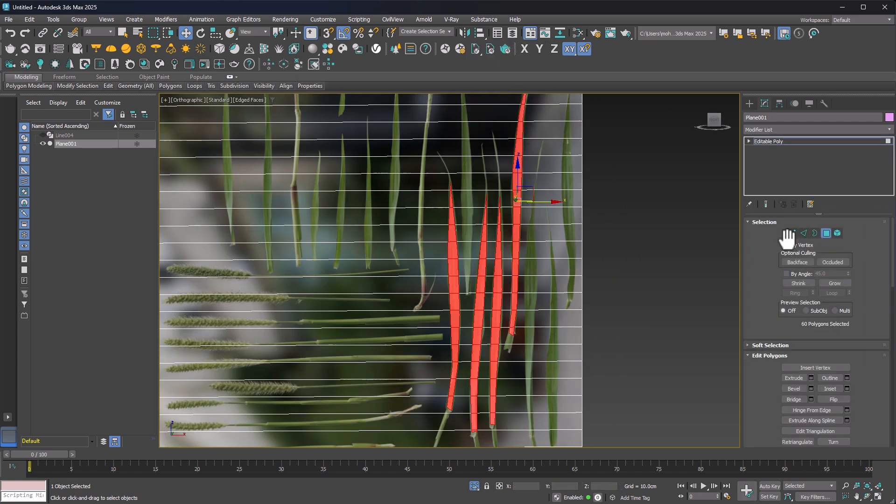
middle_drag(464, 233, 455, 282)
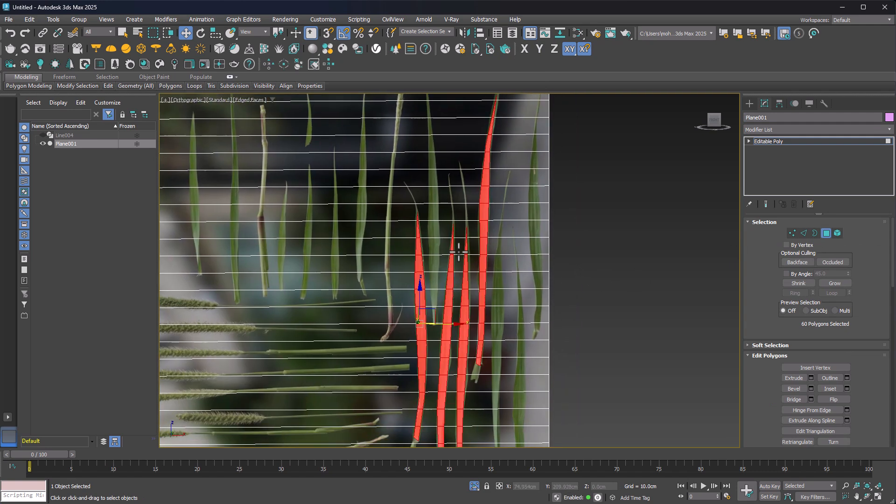
key(alt+d)
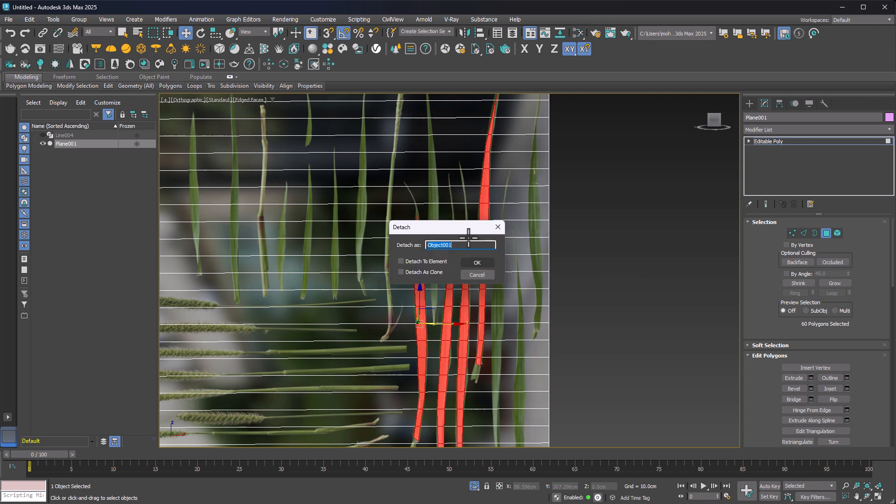
drag(422, 231, 584, 211)
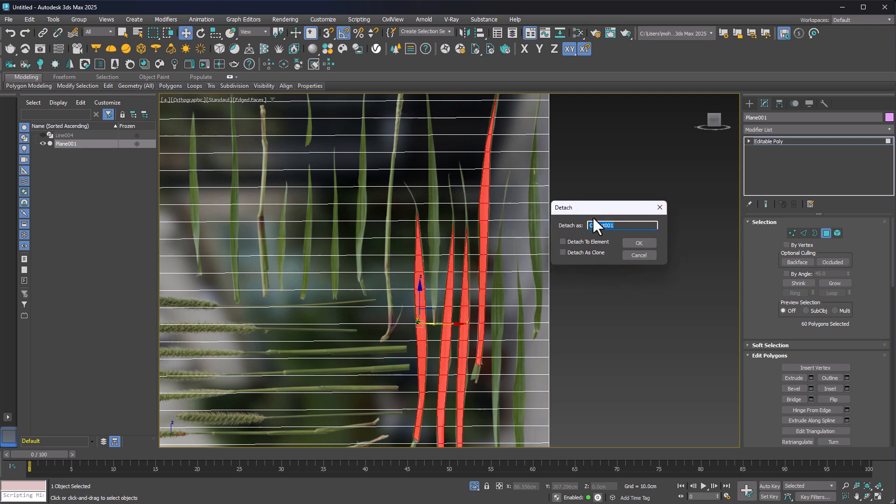
click(639, 244)
click(788, 140)
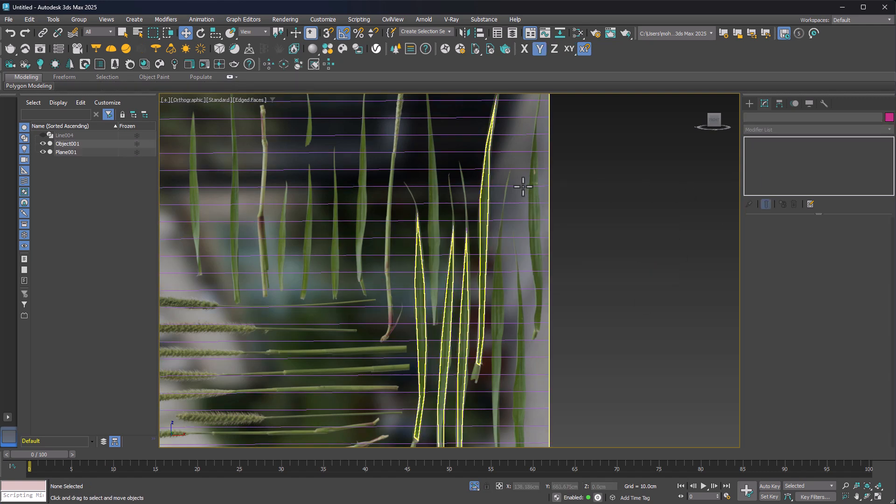
Hide the leftover background plane so only the detached leaves remain in view.
right_click(513, 207)
right_click(514, 207)
click(541, 174)
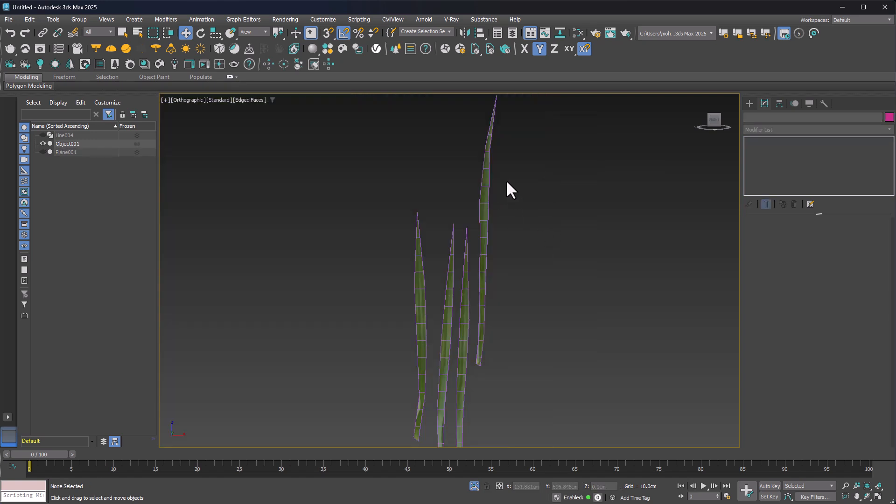
Detach the leaf elements one by one so each of the four leaves is its own object.
click(484, 214)
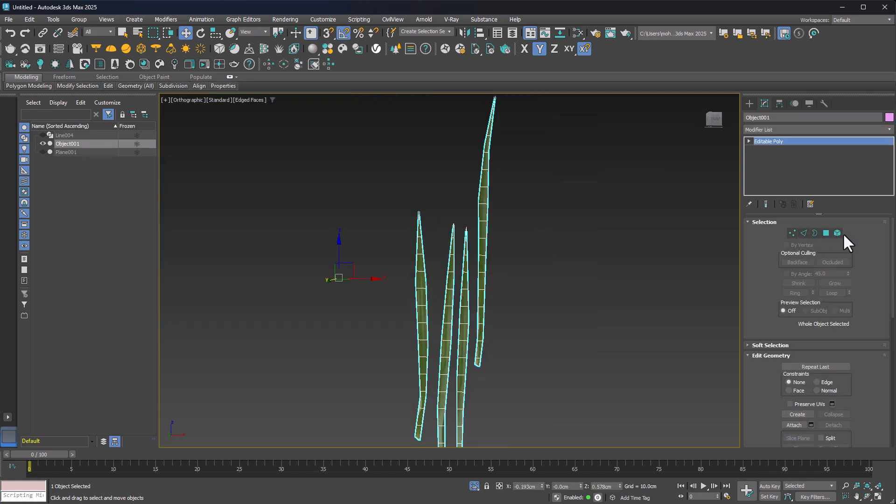
click(837, 233)
click(485, 189)
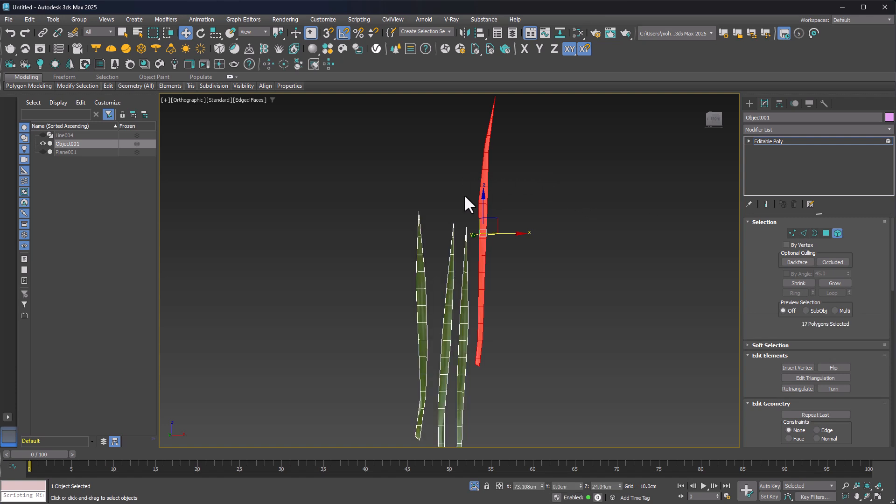
key(alt+d)
click(636, 243)
click(567, 290)
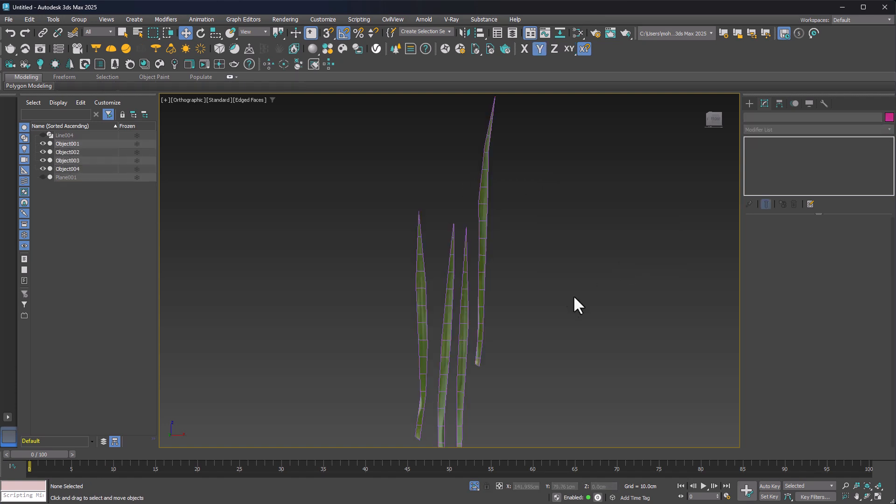
Check the leaves individually, then center the pivots of all four leaves to their objects.
drag(424, 187, 406, 236)
click(454, 225)
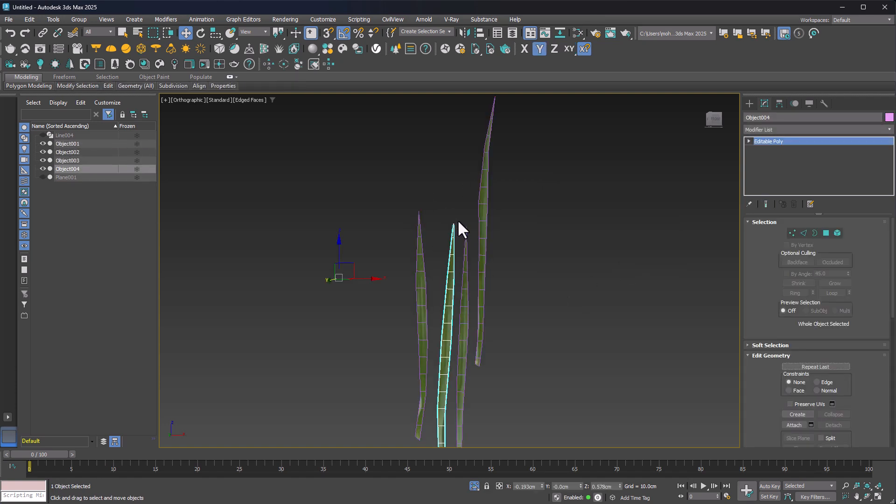
click(467, 262)
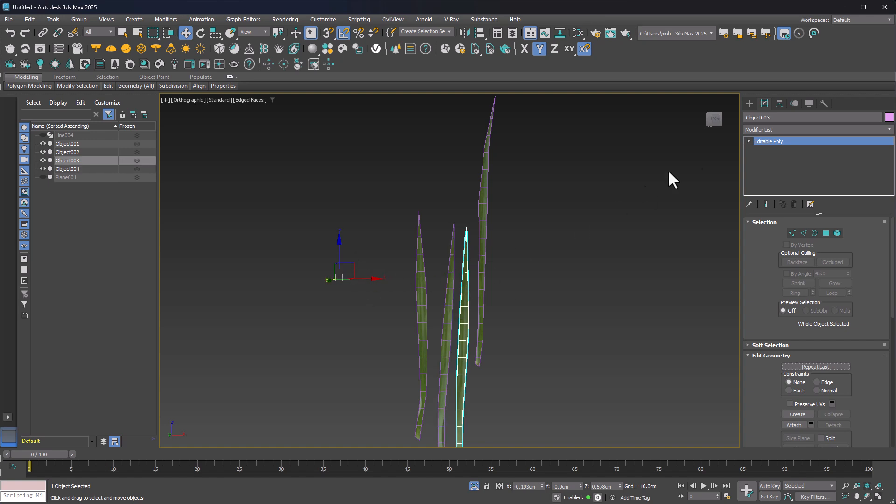
key(ctrl+a)
click(779, 103)
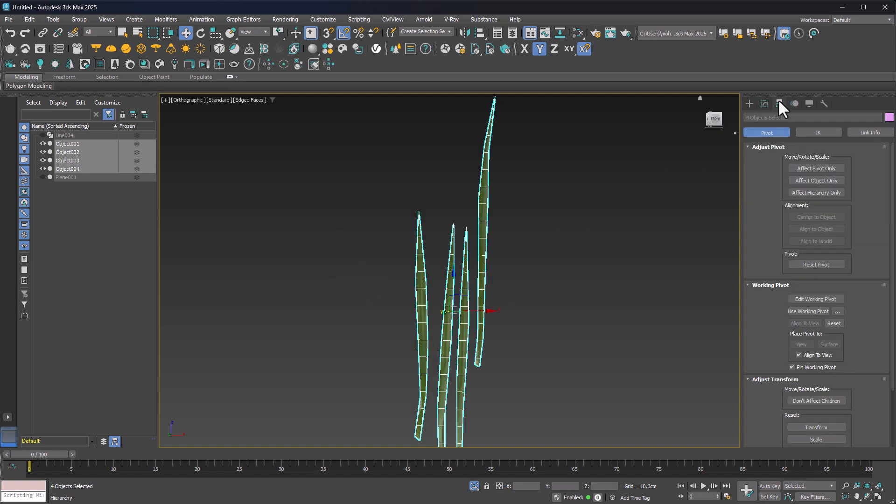
click(817, 169)
click(820, 217)
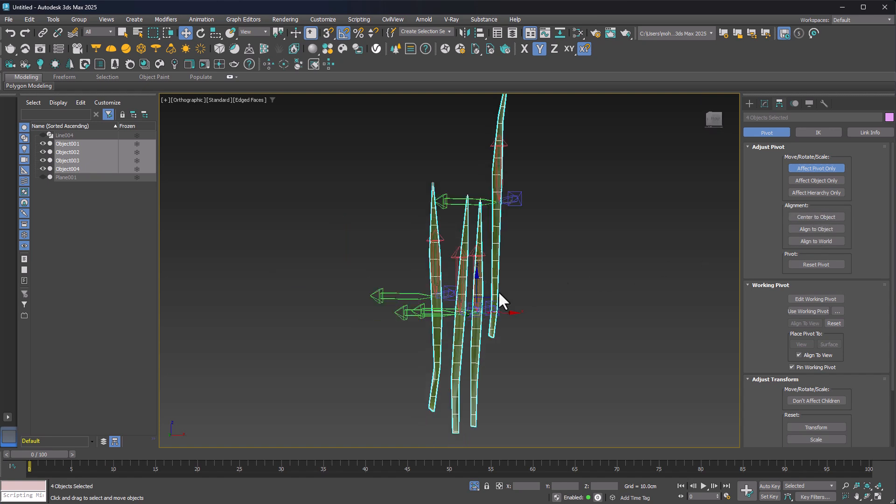
Lower the leaves' pivots toward their bases and fine-tune the tallest leaf's pivot to sit at its bottom end.
middle_drag(500, 295, 495, 245)
drag(502, 323, 503, 358)
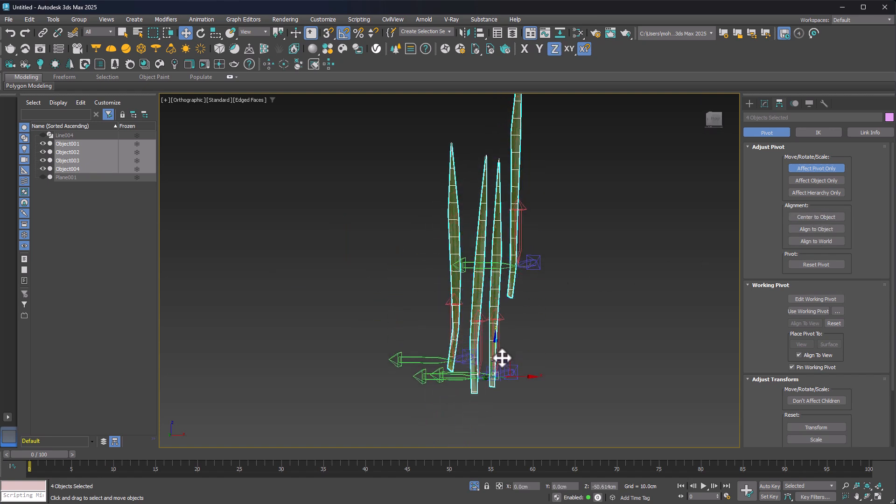
click(538, 253)
click(516, 233)
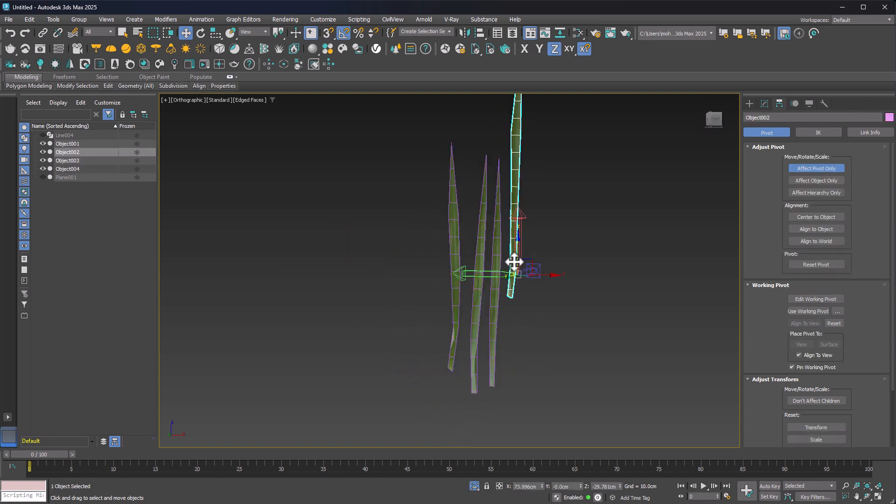
drag(517, 241, 518, 259)
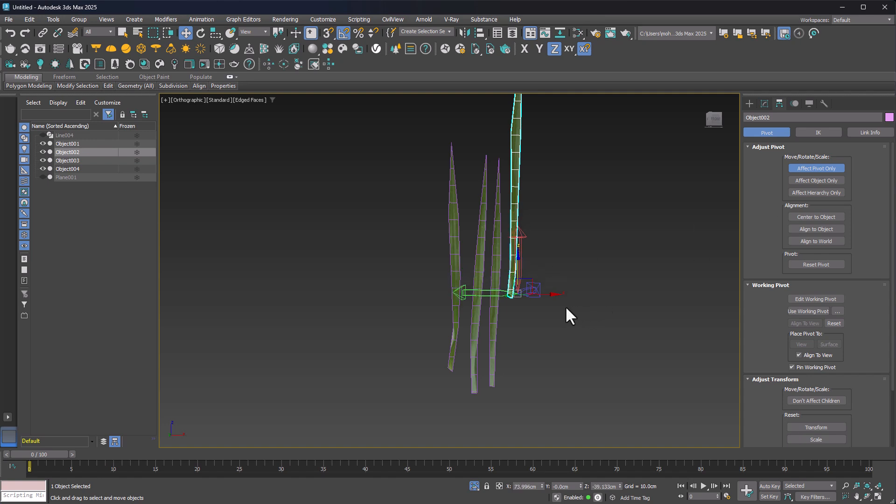
drag(550, 296, 546, 296)
click(806, 169)
click(570, 236)
Align the three other leaves to the shortest, outermost leaf on Z position only, matching minimum to minimum so their bases are level.
alt+middle_drag(551, 239, 584, 245)
middle_drag(625, 267, 418, 262)
scroll(417, 262, down, 1)
alt+middle_drag(502, 271, 504, 286)
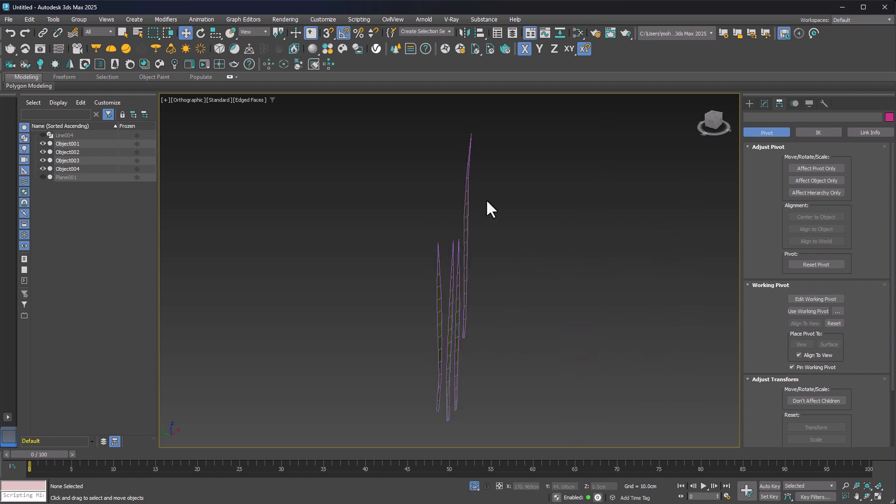
click(467, 224)
alt+middle_drag(476, 251, 457, 244)
drag(443, 267, 442, 269)
middle_drag(466, 290, 423, 257)
key(alt+a)
click(384, 248)
click(439, 198)
click(405, 199)
click(411, 219)
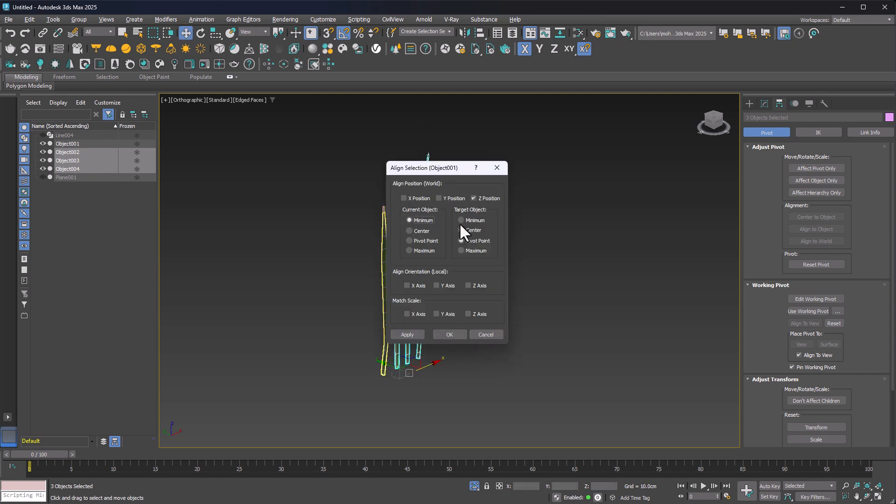
drag(437, 168, 575, 158)
click(609, 212)
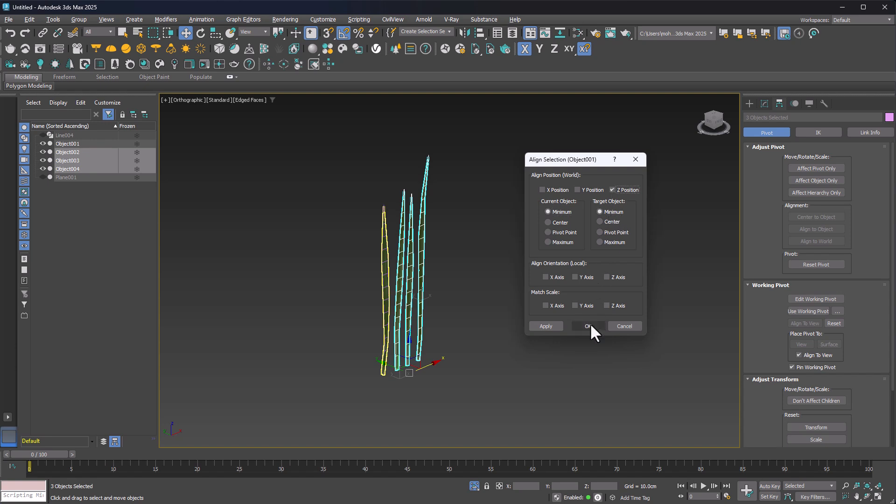
click(589, 324)
Select all four leaves together and apply a shared Bend modifier to them.
middle_drag(465, 247, 486, 231)
key(ctrl+a)
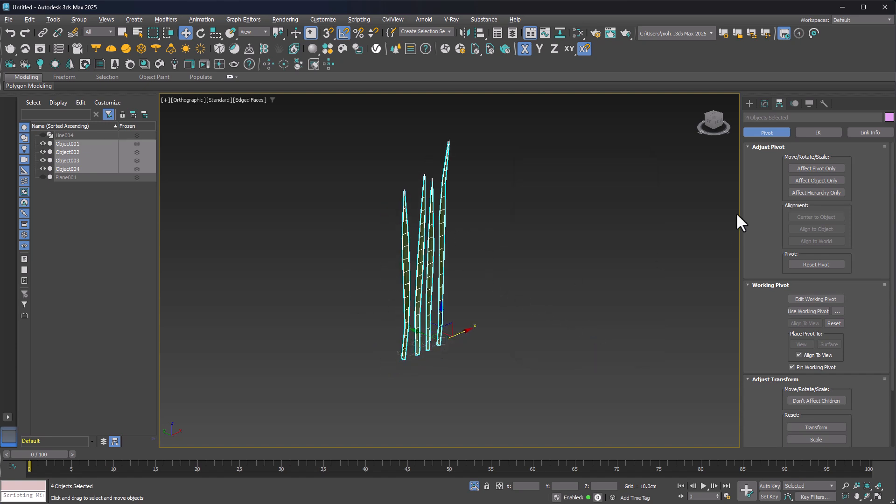
click(765, 103)
click(788, 129)
text(be)
click(754, 149)
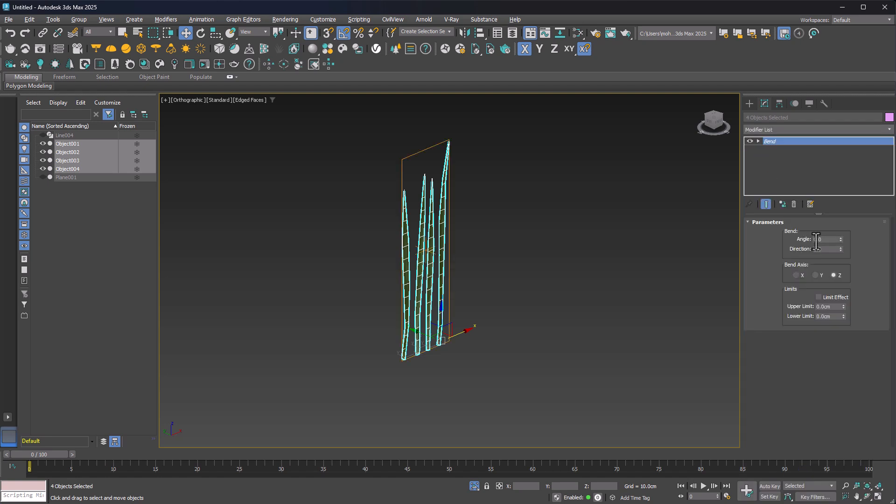
Set the leaves' Bend angle to 76.5 and the bend direction to 90.
drag(841, 239, 831, 173)
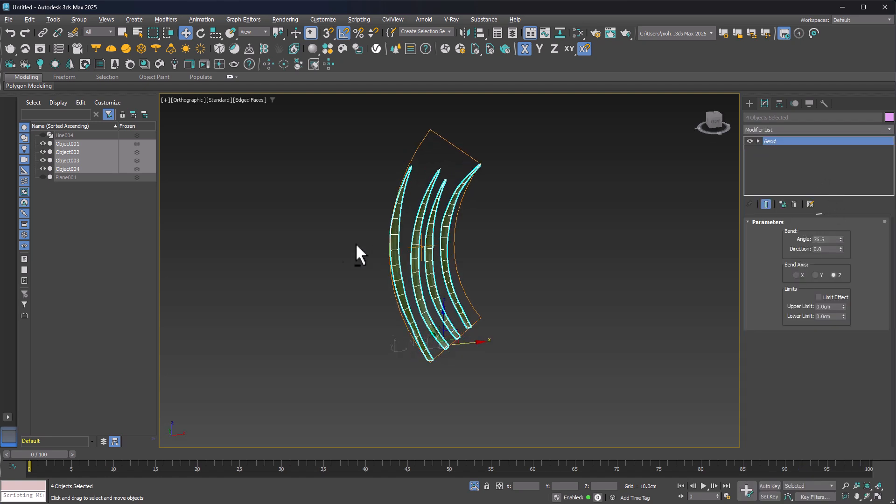
text(90)
key(Return)
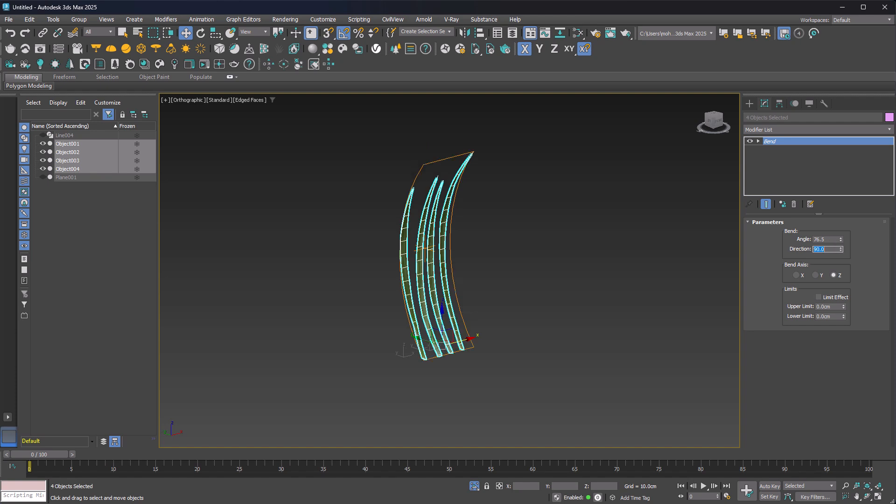
alt+middle_drag(444, 199, 475, 246)
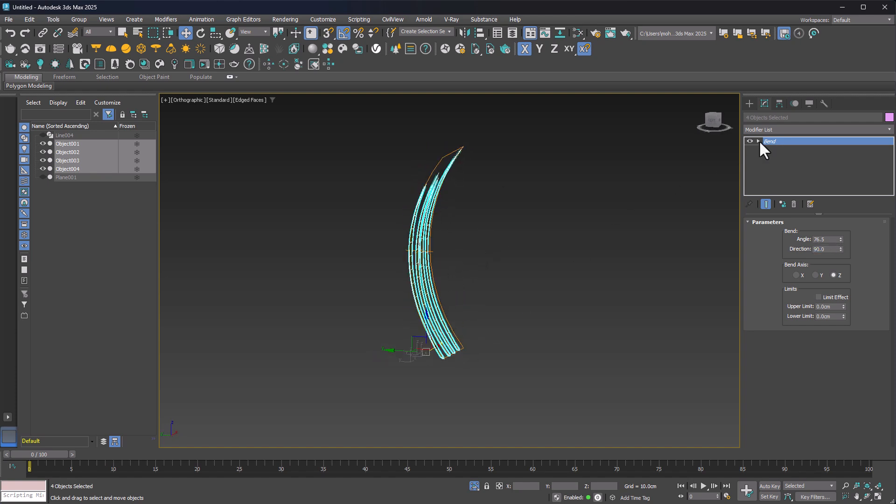
Lower the Bend center to the leaves' base and set the bend angle to 55.5.
click(777, 157)
drag(426, 230, 433, 323)
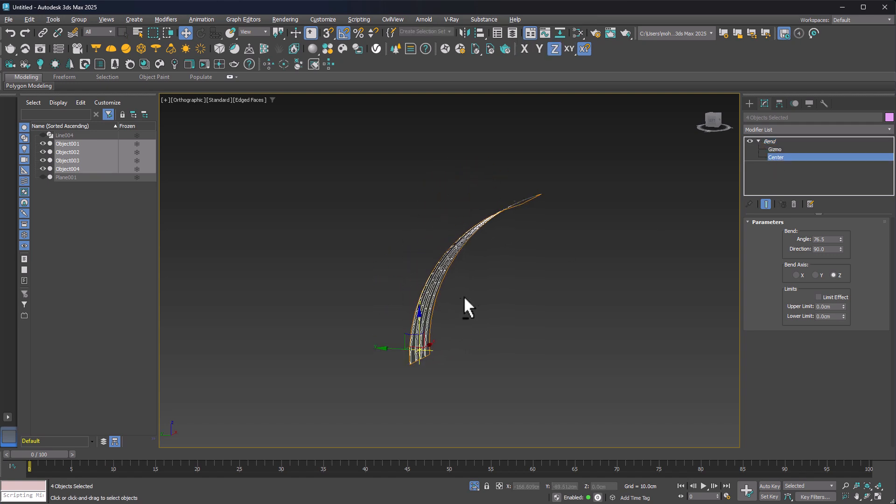
drag(841, 238, 850, 264)
alt+middle_drag(487, 273, 460, 282)
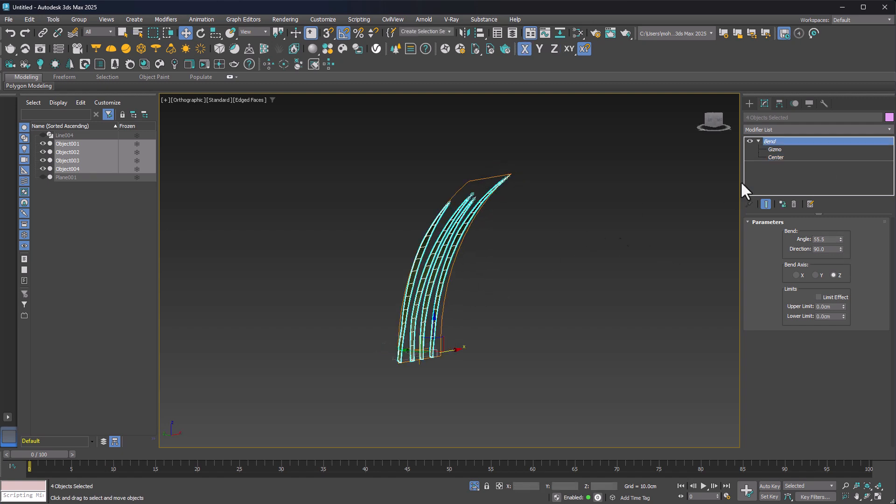
Shift the Bend center horizontally away from the leaves' bases, then select the leftmost leaf on its own.
click(779, 157)
drag(540, 324, 516, 334)
alt+middle_drag(504, 275, 451, 287)
middle_drag(560, 261, 421, 293)
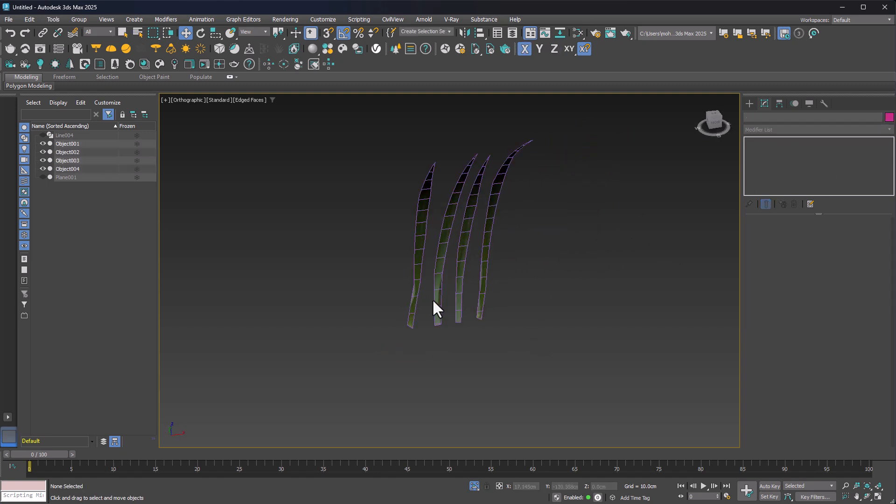
click(416, 302)
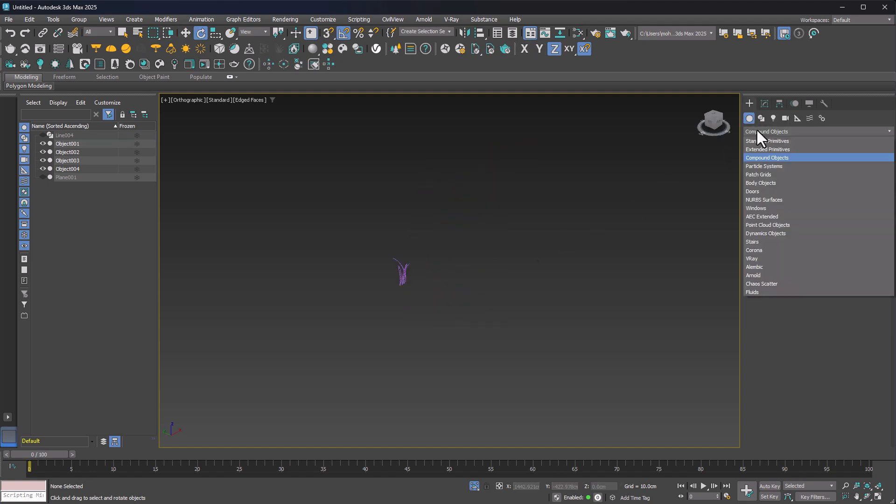
Create a ground plane beside the leaves, about 1799 cm long and 2034 cm wide, with 66 length and 50 width segments.
click(767, 141)
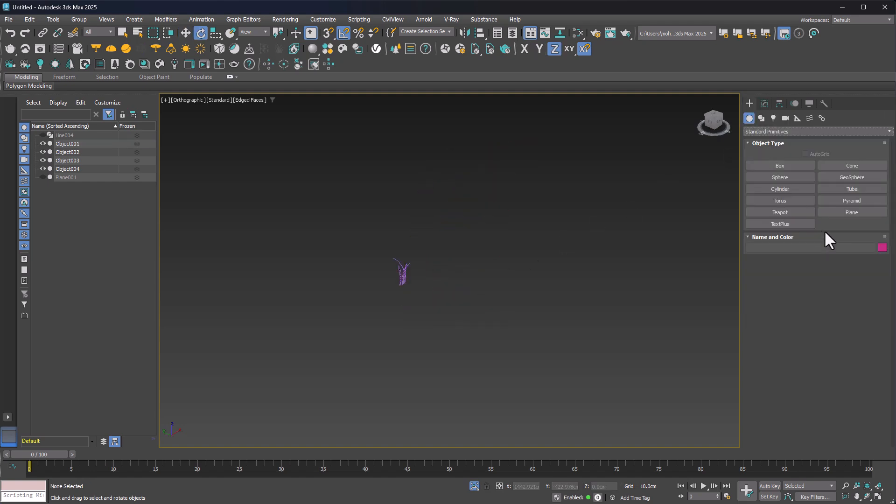
click(846, 212)
middle_drag(526, 271, 400, 266)
drag(451, 181, 476, 426)
drag(844, 332, 835, 302)
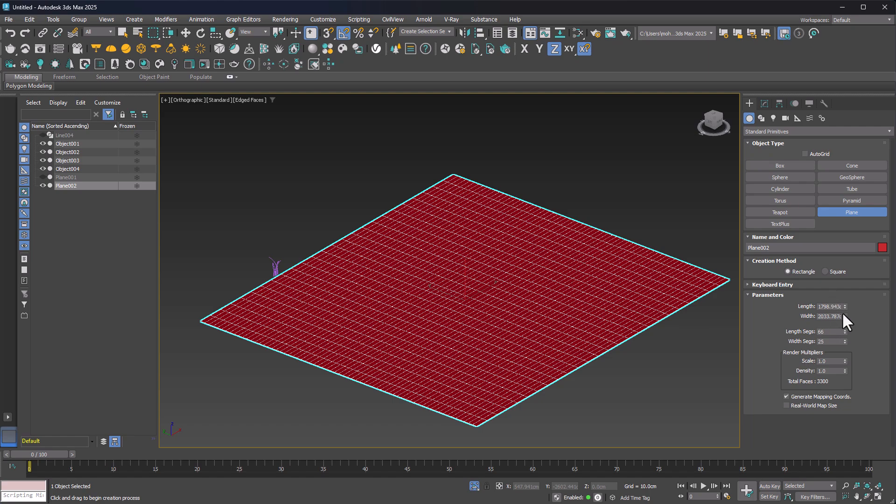
drag(845, 340, 842, 326)
alt+middle_drag(490, 306, 511, 306)
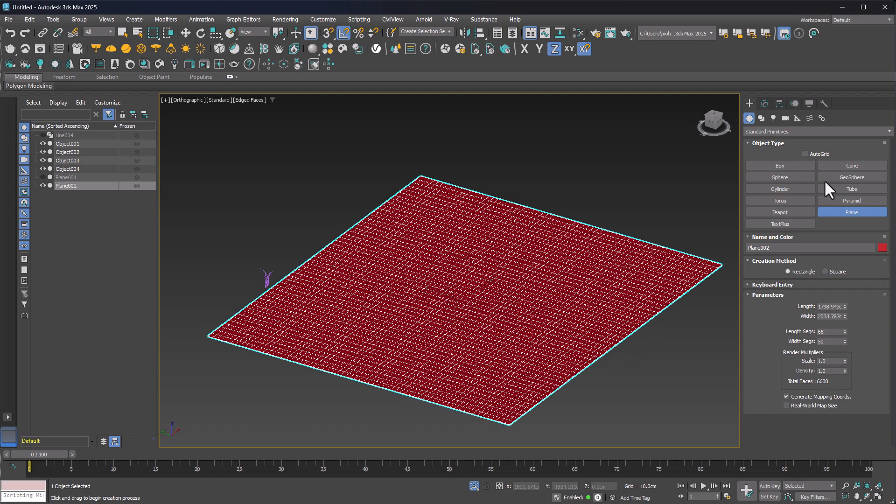
Add a Noise modifier to the new ground plane.
click(765, 103)
key(e)
click(782, 129)
text(no)
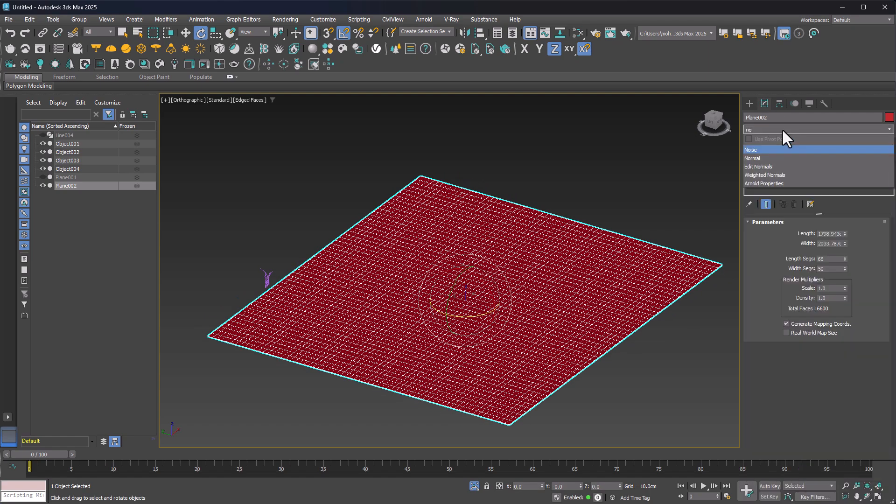
click(768, 151)
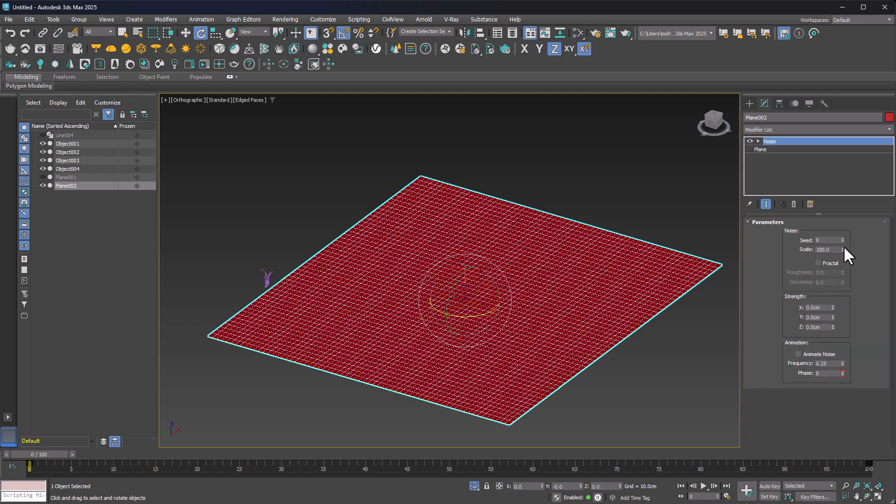
Adjust the Noise scale and Z strength to shape the ground plane into gently rolling terrain.
drag(832, 328, 587, 467)
mouse_move(843, 250)
mouse_down()
mouse_move(846, 298)
mouse_move(825, 119)
mouse_move(835, 257)
mouse_up()
drag(832, 328, 830, 222)
alt+middle_drag(427, 316, 632, 244)
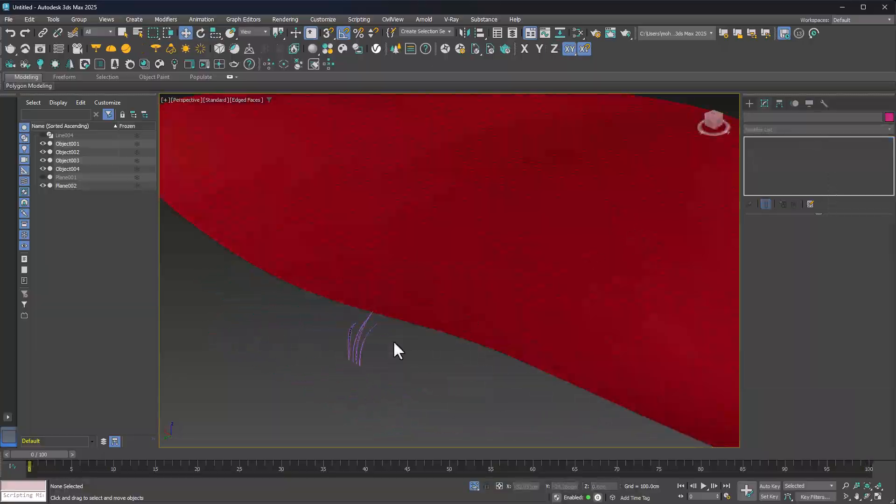
Reset the transforms of all four leaves with Reset XForm, then deselect them.
drag(393, 343, 297, 383)
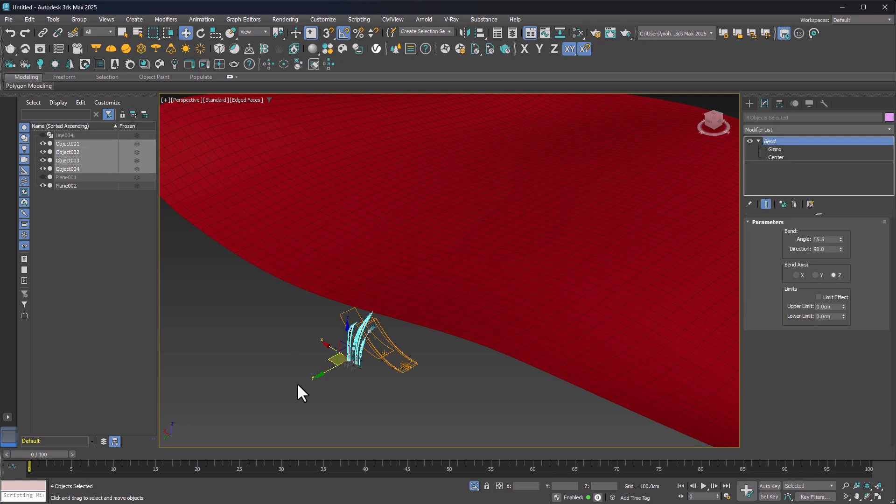
click(823, 102)
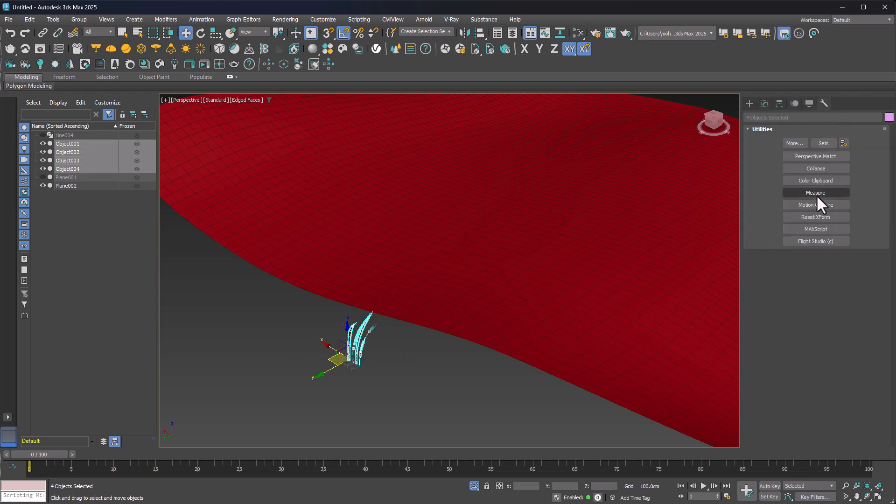
click(816, 217)
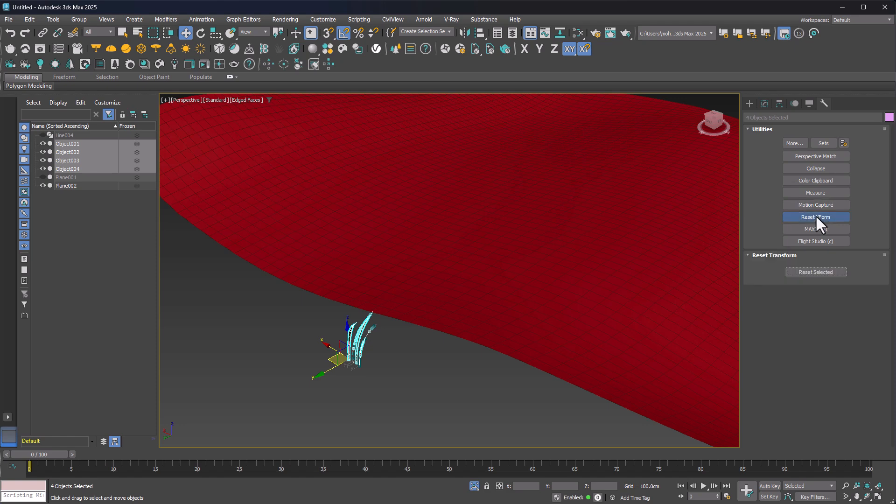
click(819, 271)
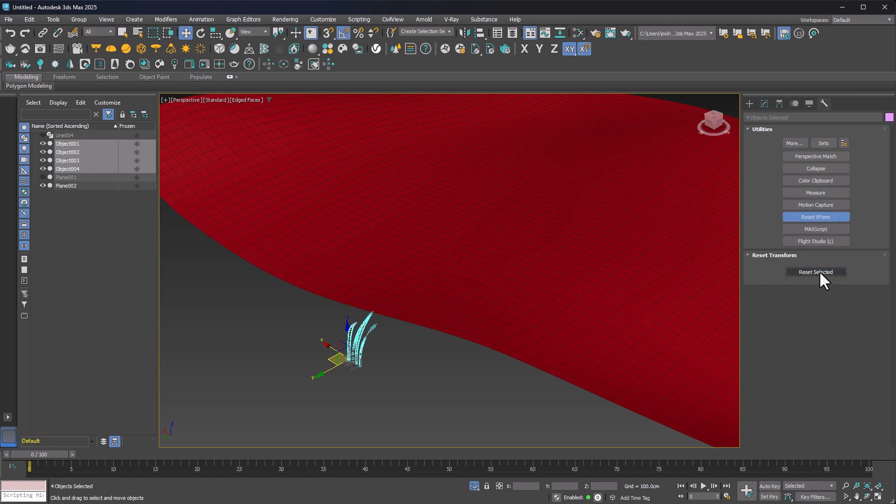
click(405, 409)
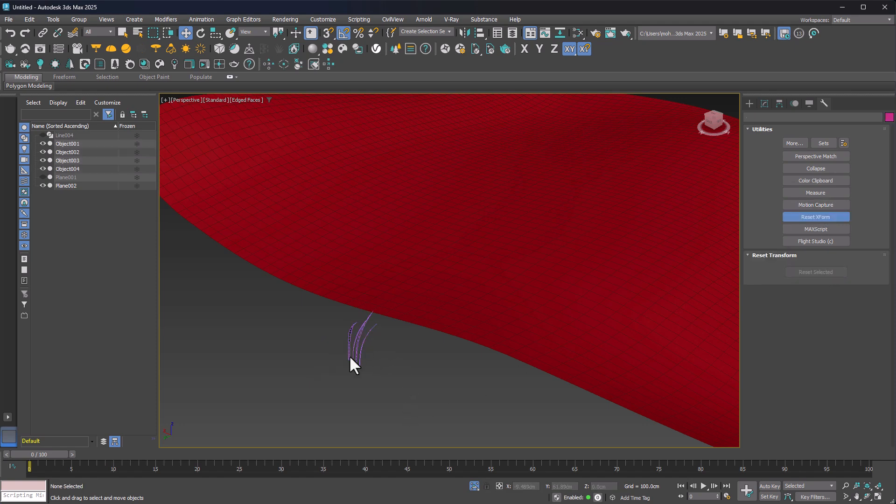
Create a Chaos Scatter object beside the terrain and assign the terrain plane as its distribution target.
scroll(353, 359, down, 5)
click(396, 48)
drag(243, 295, 249, 310)
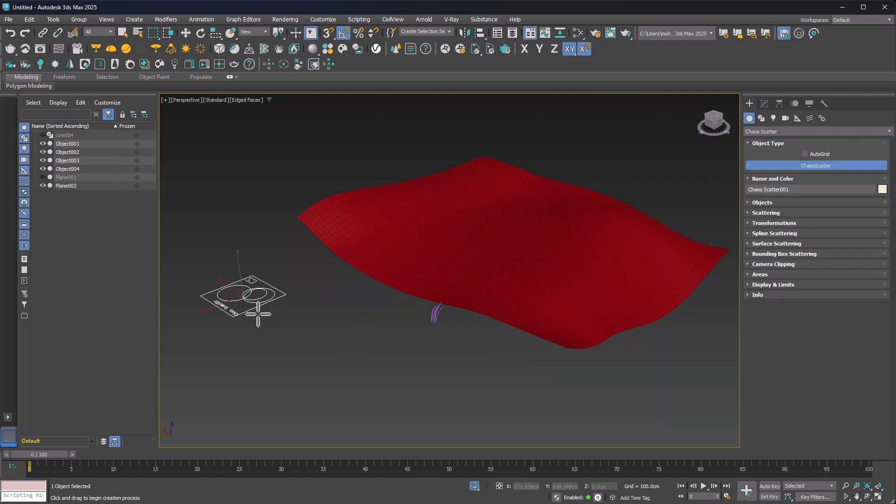
right_click(250, 311)
click(765, 104)
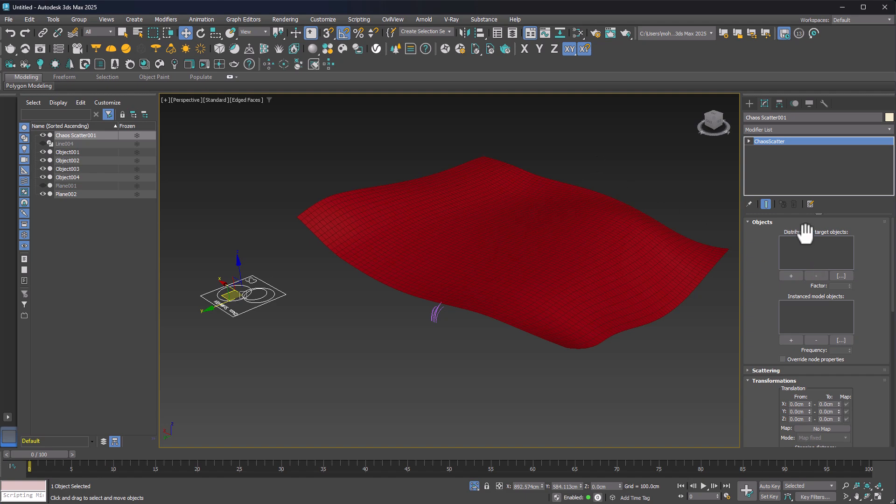
click(792, 275)
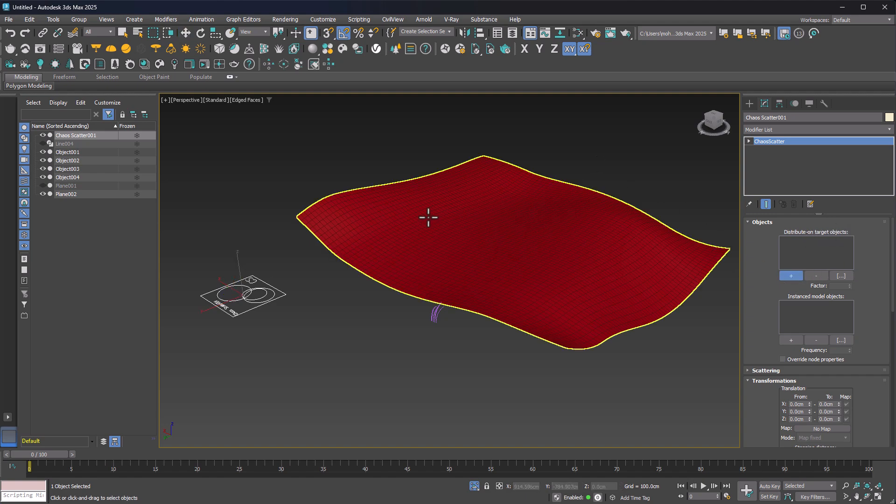
click(504, 226)
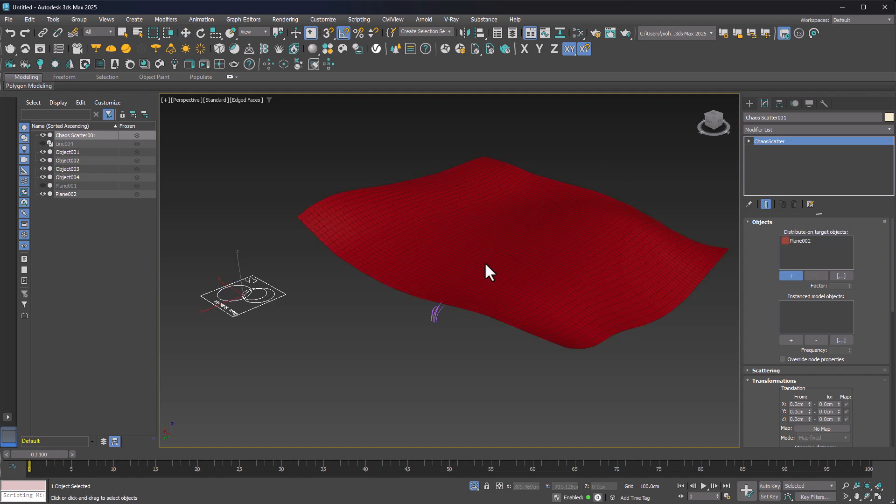
Add the four grass leaves one by one as the scatter's instanced model objects.
click(786, 340)
scroll(435, 314, up, 5)
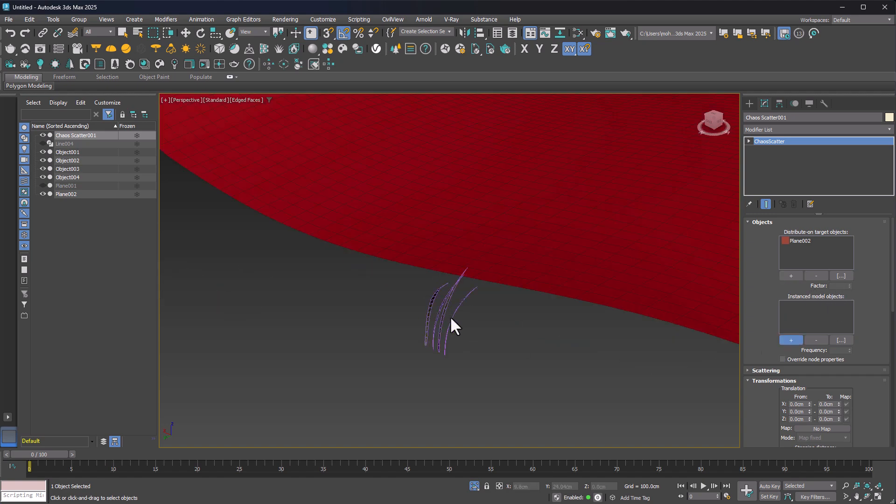
click(449, 321)
click(438, 336)
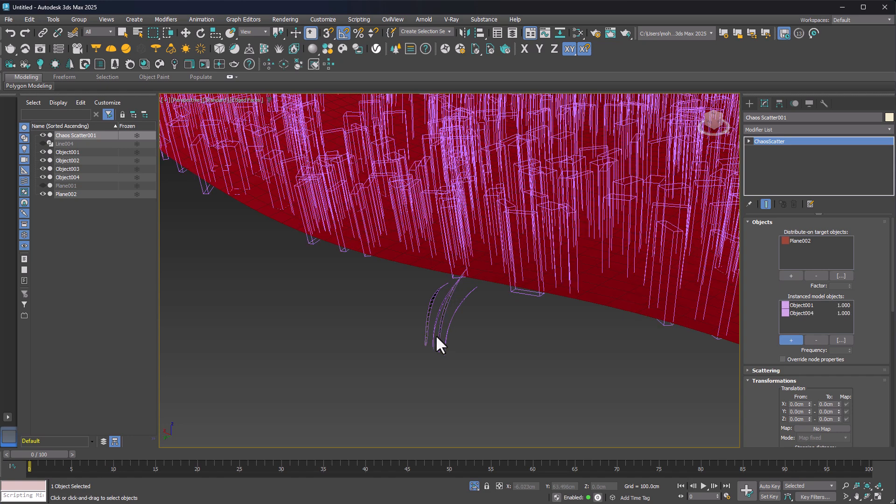
click(433, 335)
click(428, 331)
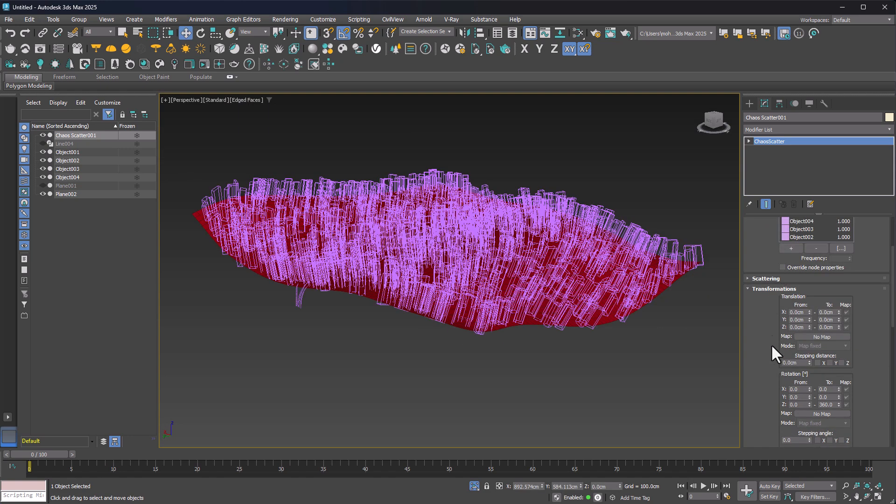
Randomize the scattered leaves' rotation from -20 to 20 degrees on both the X and Y axes.
scroll(771, 337, down, 3)
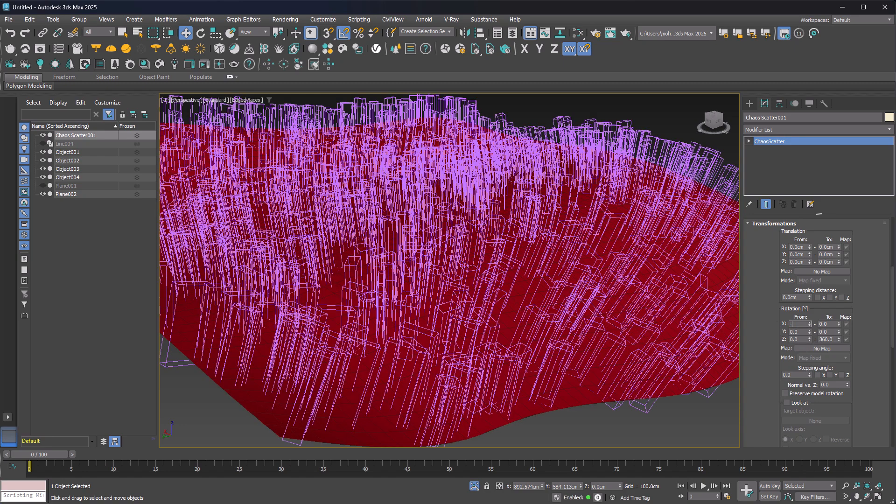
key(Tab)
text(20)
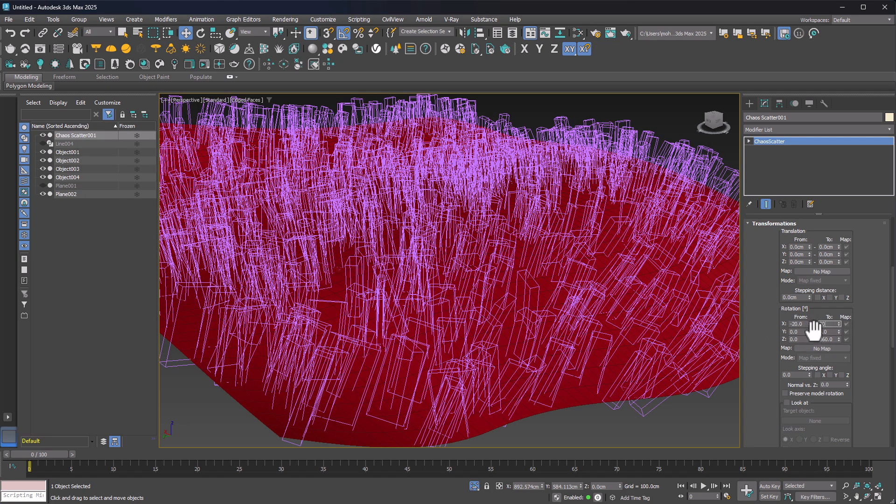
key(Tab)
text(5)
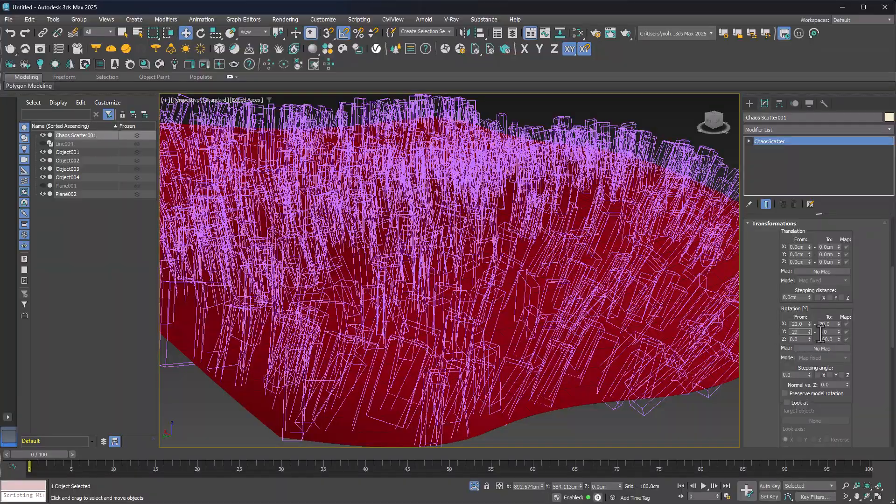
drag(834, 332, 802, 331)
text(20)
key(Return)
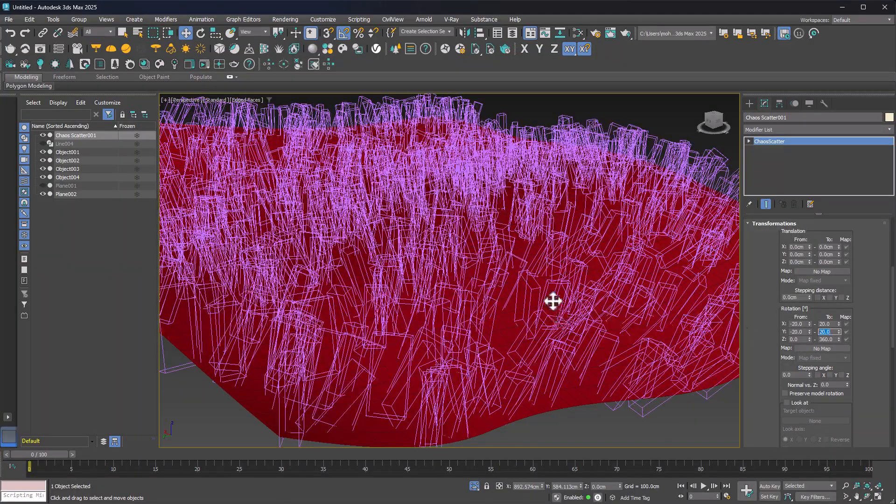
scroll(518, 253, down, 4)
scroll(518, 252, up, 3)
mouse_move(518, 252)
alt+middle_down()
mouse_move(526, 258)
mouse_move(460, 266)
mouse_move(452, 253)
mouse_move(516, 254)
alt+middle_up()
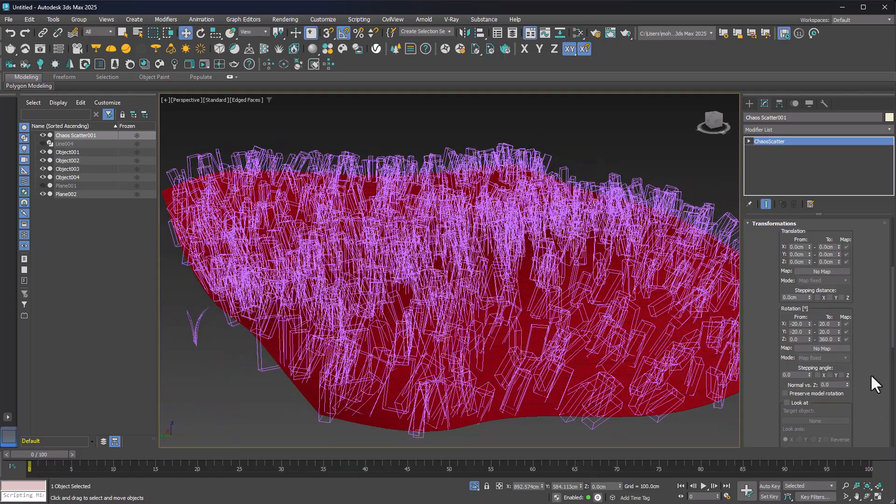
Randomize the scattered leaves' uniform scale from 15 to 30 percent.
drag(868, 371, 859, 259)
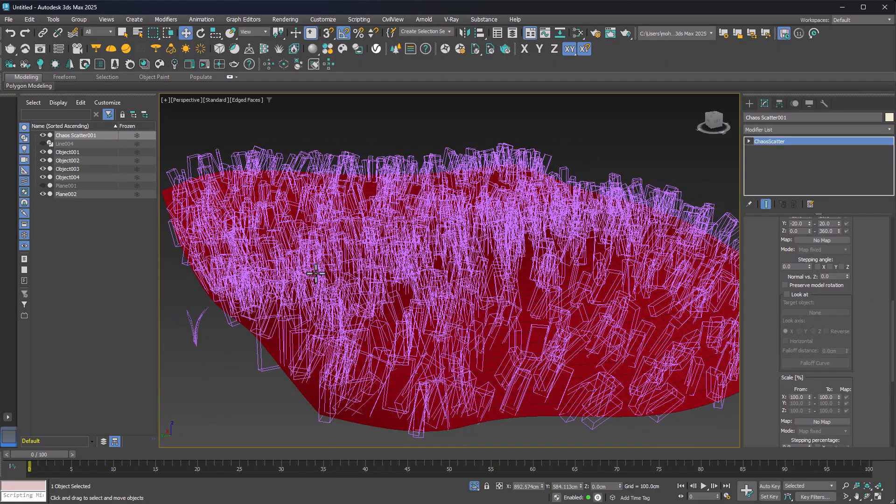
alt+middle_drag(461, 291, 458, 241)
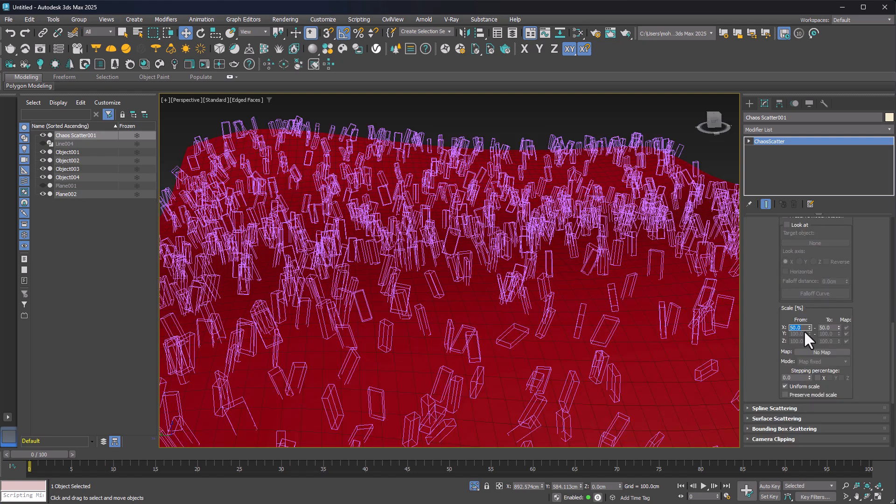
text(30)
key(Return)
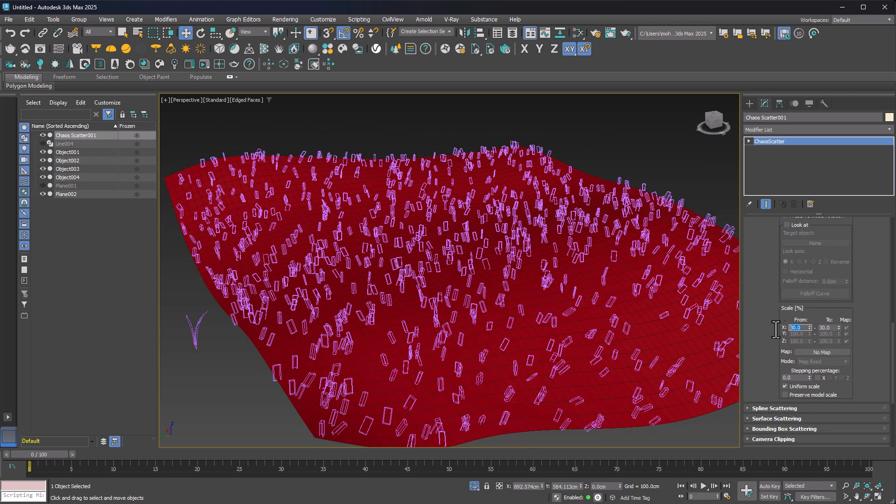
text(15)
key(Return)
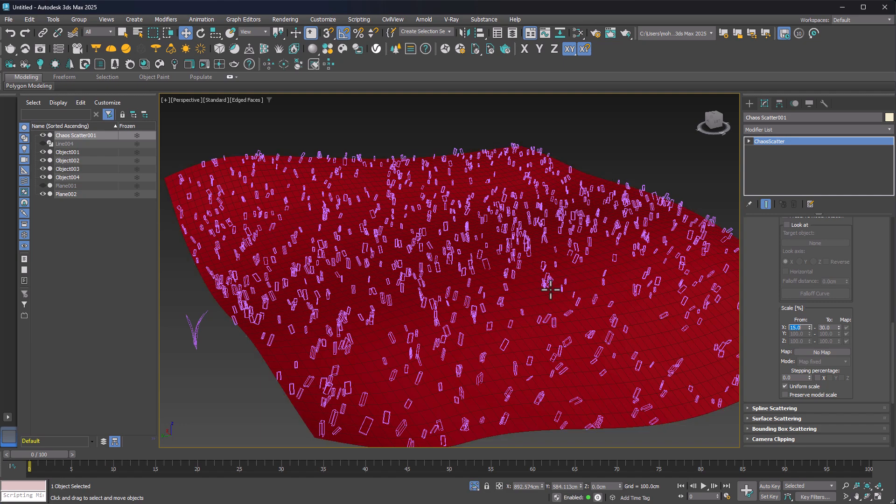
alt+middle_drag(460, 293, 531, 256)
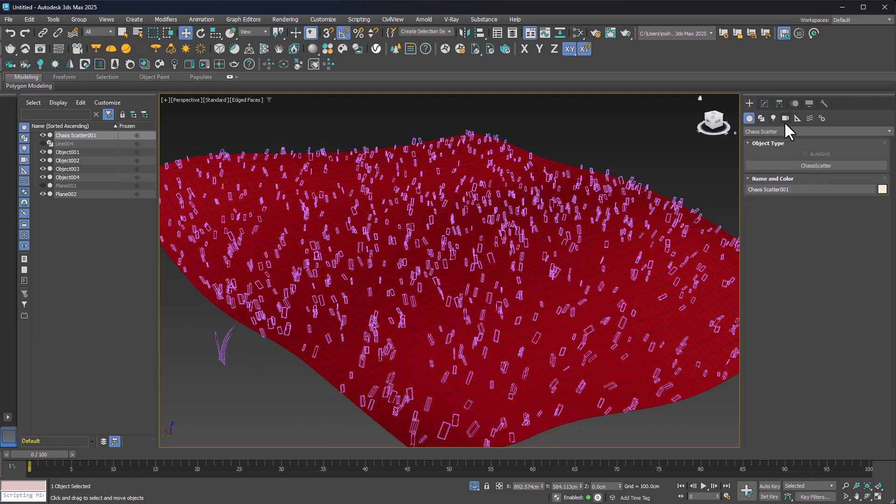
Create a VRaySun with its target beside the terrain, add the V-Ray sky environment map, and raise the sun along Z.
click(773, 119)
click(773, 131)
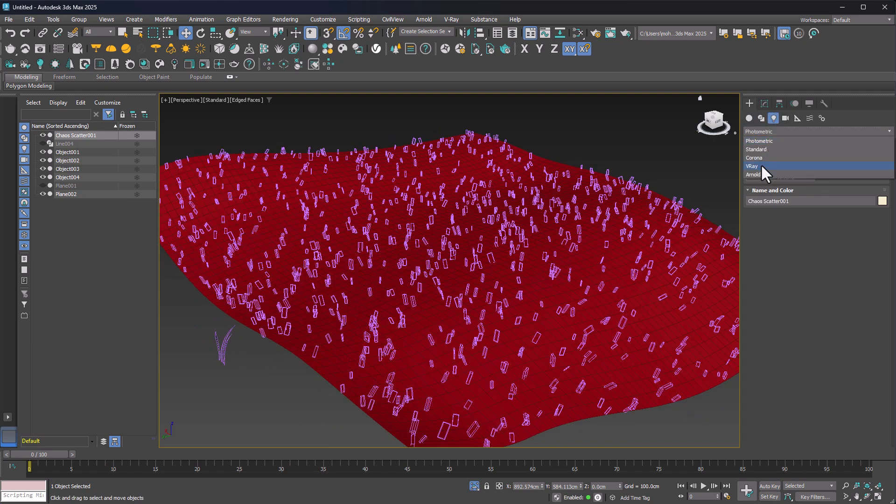
click(761, 165)
click(780, 190)
scroll(516, 295, down, 4)
middle_drag(454, 300, 299, 302)
drag(660, 321, 479, 314)
click(120, 304)
key(w)
drag(665, 292, 660, 248)
scroll(418, 242, down, 2)
middle_drag(366, 200, 460, 240)
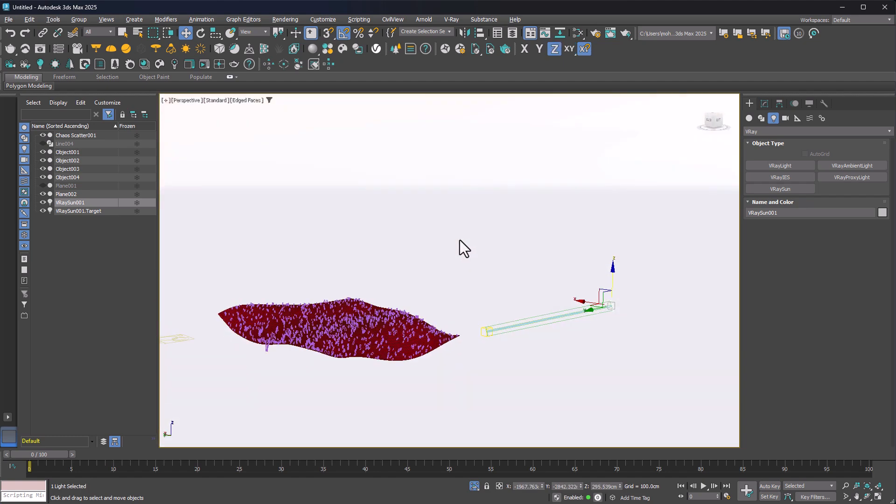
Set the viewport background to the customized user interface gradient colors.
key(alt+b)
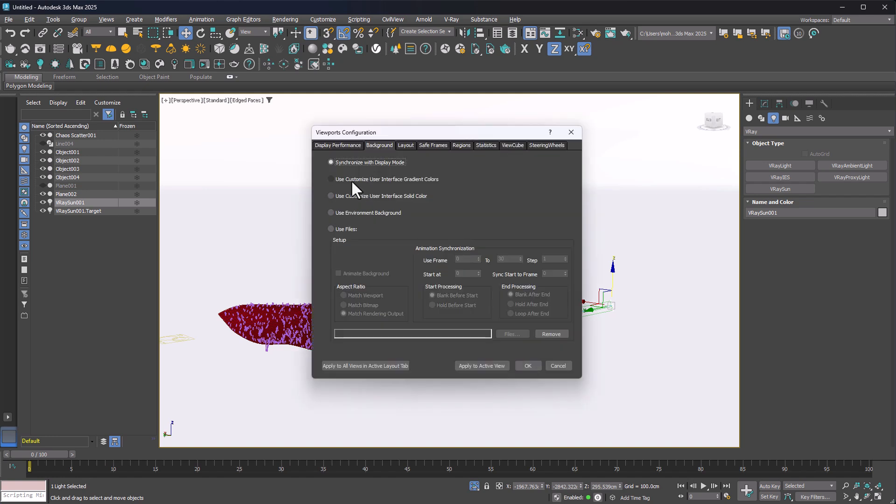
click(410, 181)
click(528, 366)
middle_drag(309, 329, 332, 333)
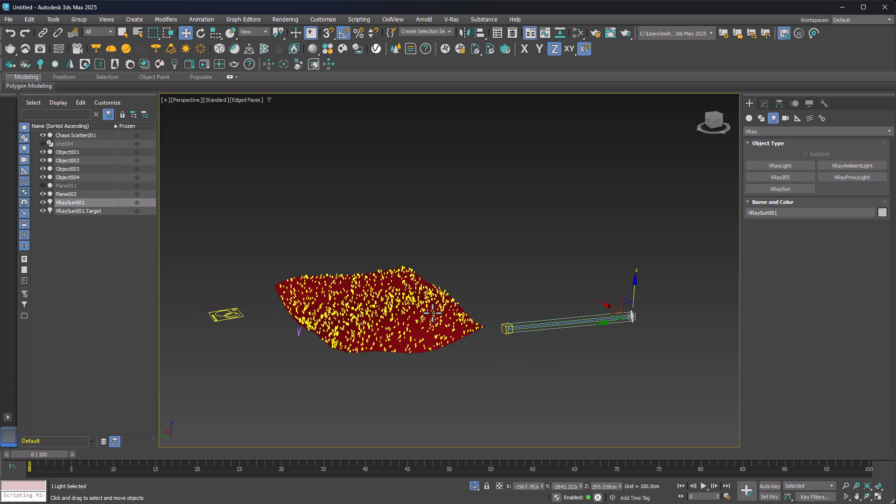
Add the images.jpg soil bitmap and a new VRayMtl in the material editor, and connect the bitmap to the material's diffuse input.
key(m)
drag(19, 163, 460, 126)
middle_drag(400, 257, 386, 220)
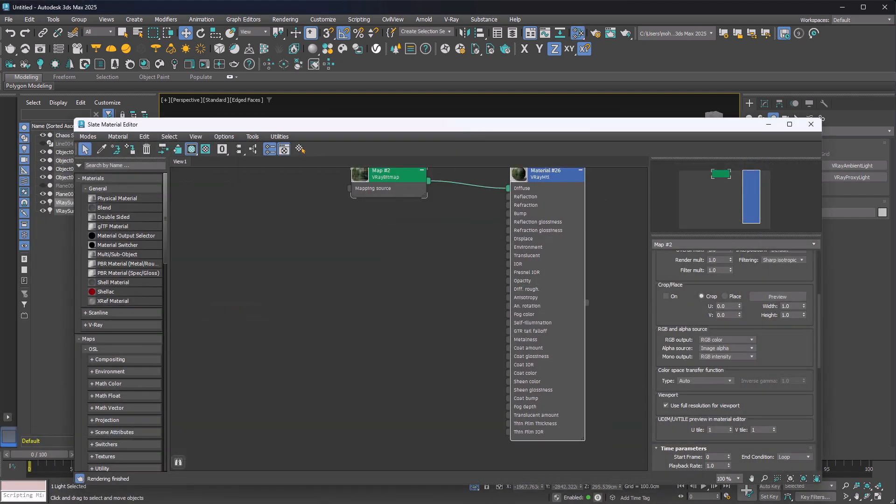
drag(245, 278, 312, 236)
mouse_move(350, 240)
mouse_move(418, 261)
click(474, 400)
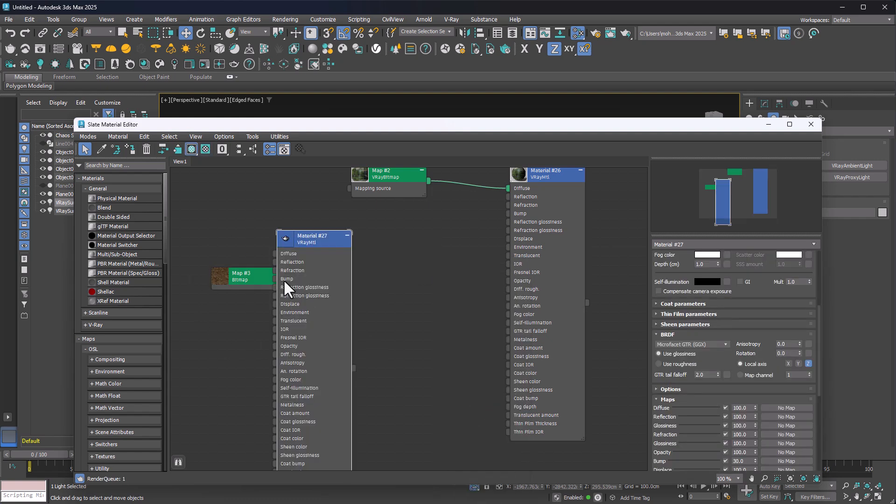
drag(318, 241, 341, 292)
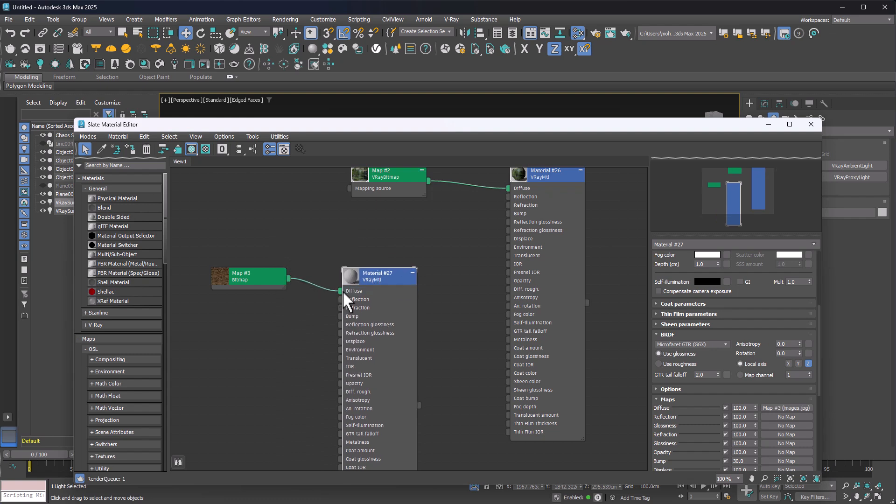
Assign the soil material to the terrain plane.
drag(483, 125, 181, 110)
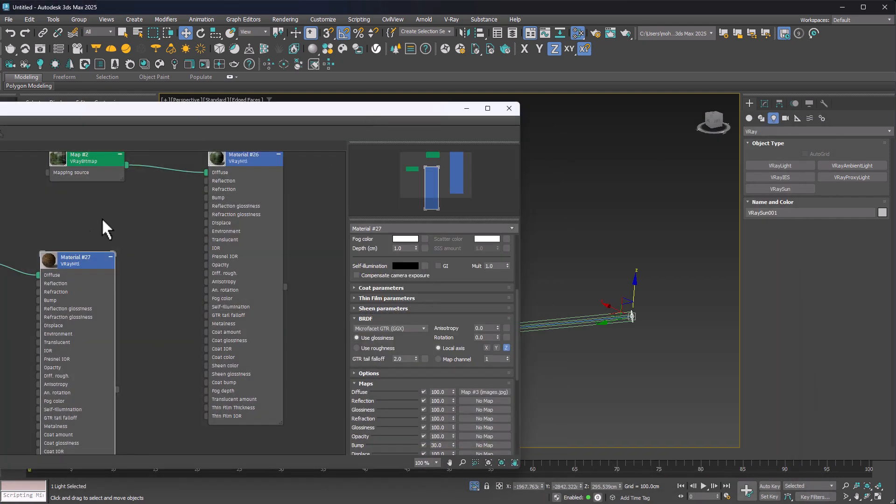
drag(88, 260, 181, 235)
drag(366, 109, 184, 95)
drag(27, 347, 418, 352)
scroll(418, 352, up, 5)
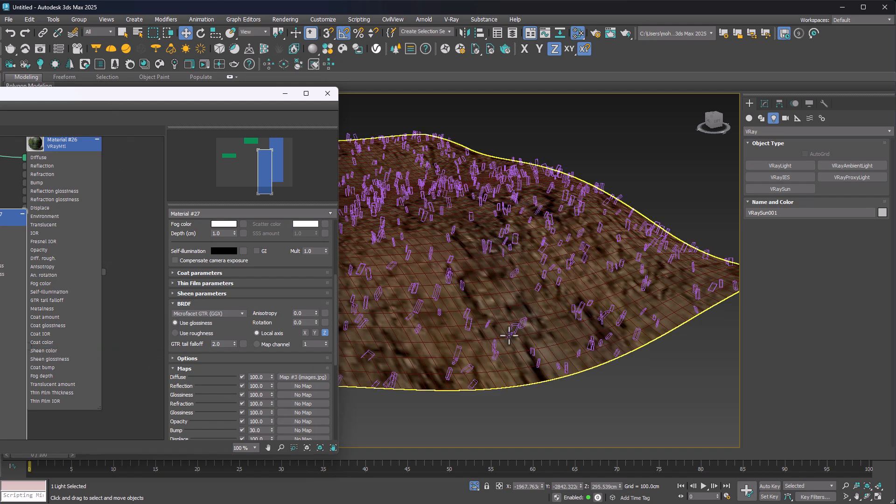
Add a UVW Map modifier to the terrain plane, close the material editor, and turn off edged faces in the viewport.
click(507, 380)
click(764, 103)
click(781, 129)
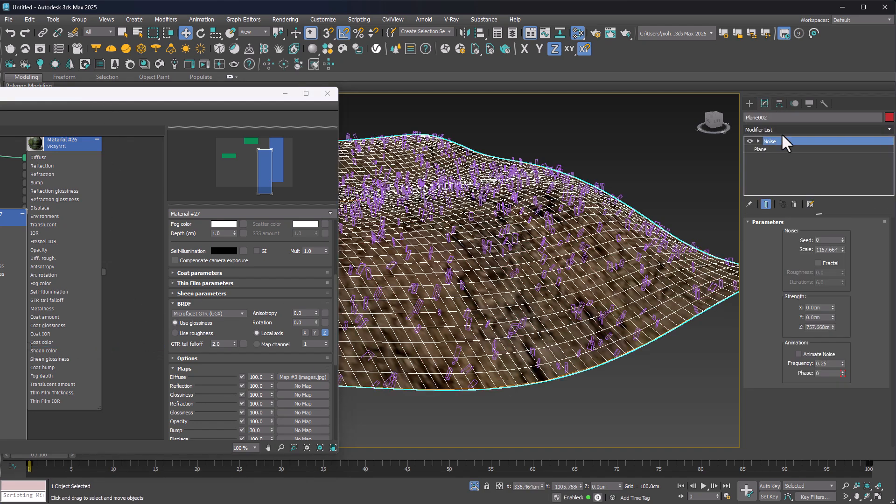
text(uvw)
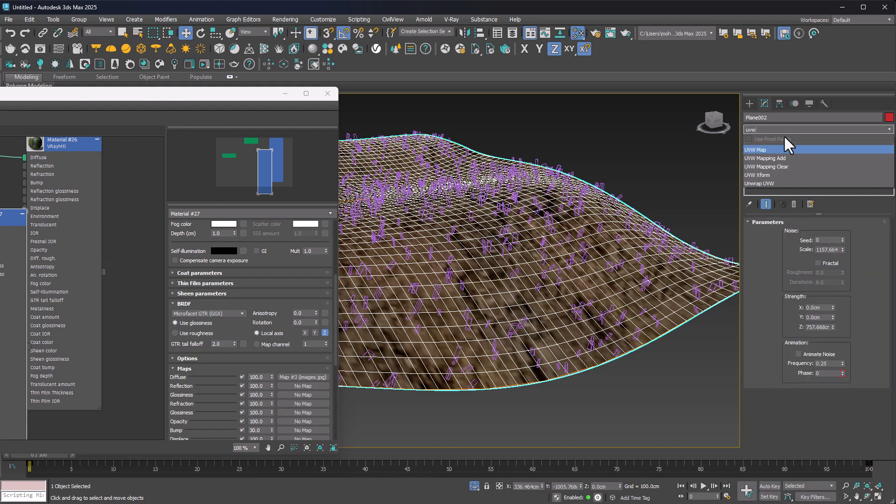
click(772, 149)
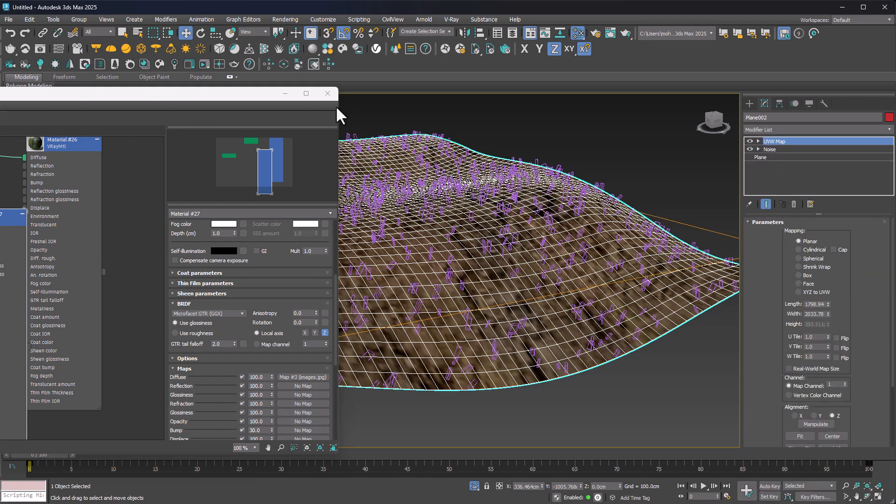
click(327, 93)
scroll(466, 280, up, 5)
key(F4)
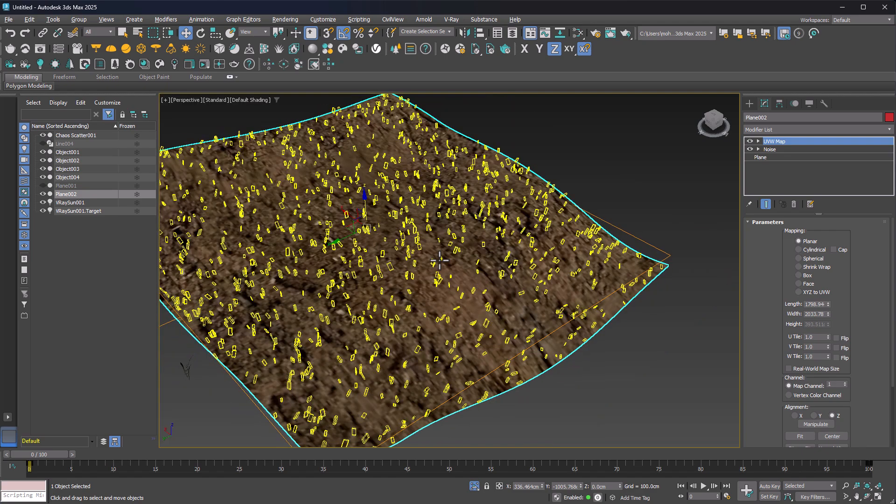
Scale the terrain's UVW Map gizmo uniformly down to about 27 percent to shrink the soil texture.
click(774, 139)
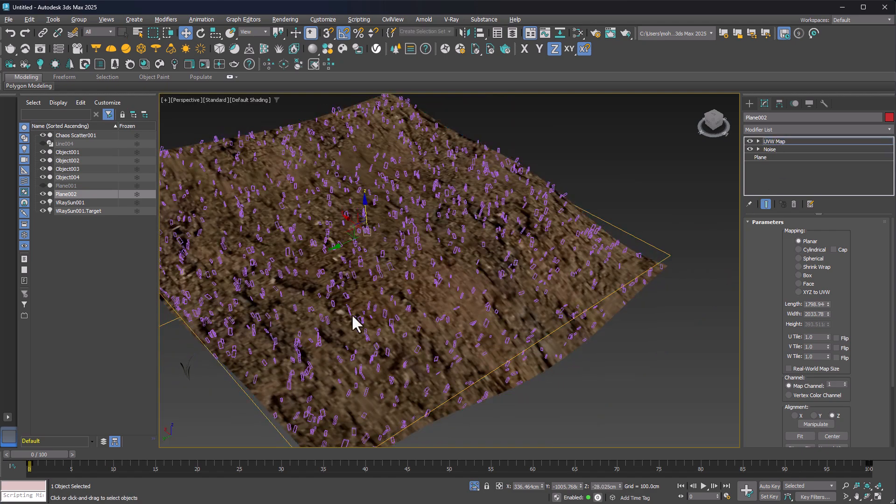
key(r)
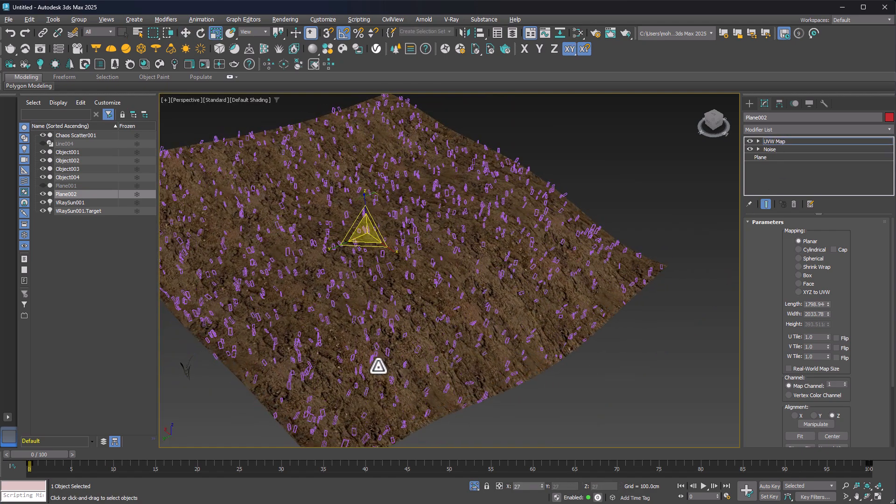
click(777, 141)
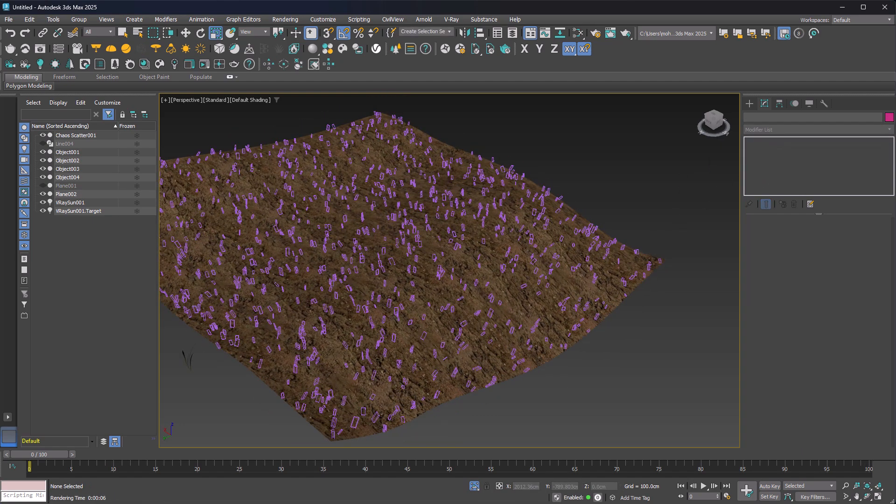
Enable VRay Exposure Control for the scene environment and choose a white balance preset.
key(8)
click(355, 256)
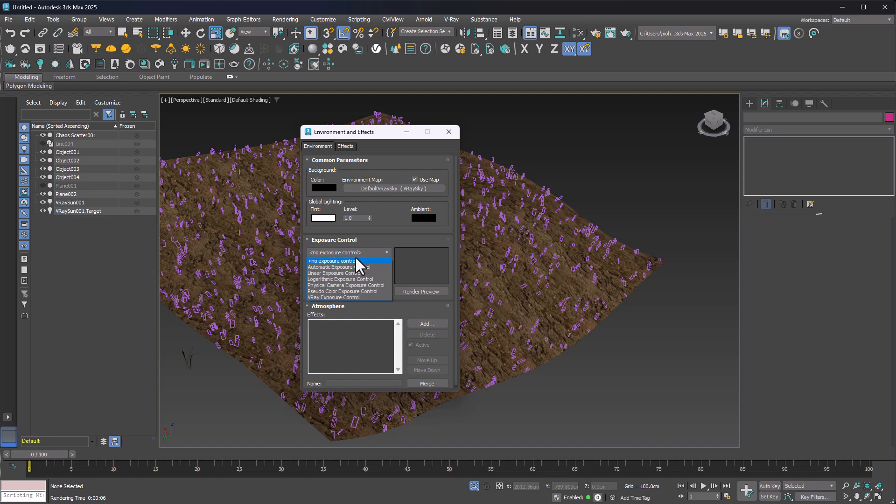
click(341, 297)
click(411, 366)
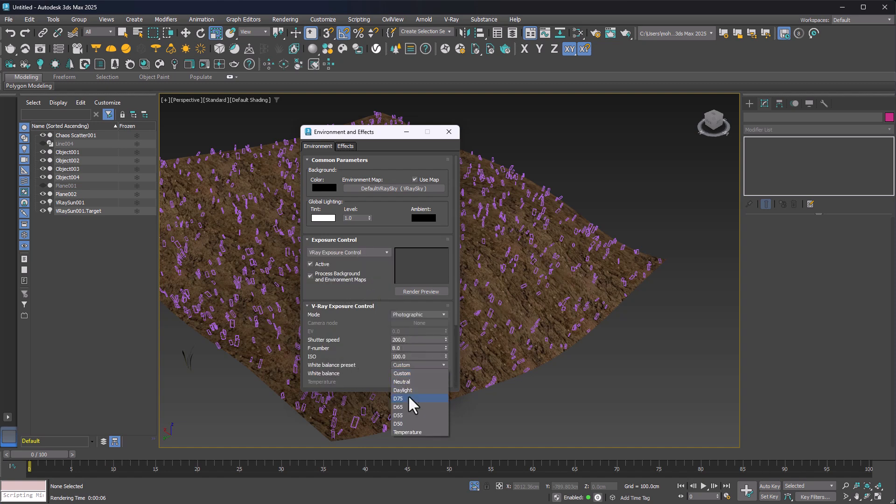
click(449, 132)
Render a closer view of the terrain slope and add a Filmic tonemap layer in the V-Ray Frame Buffer.
alt+middle_drag(404, 290, 449, 267)
scroll(401, 256, up, 8)
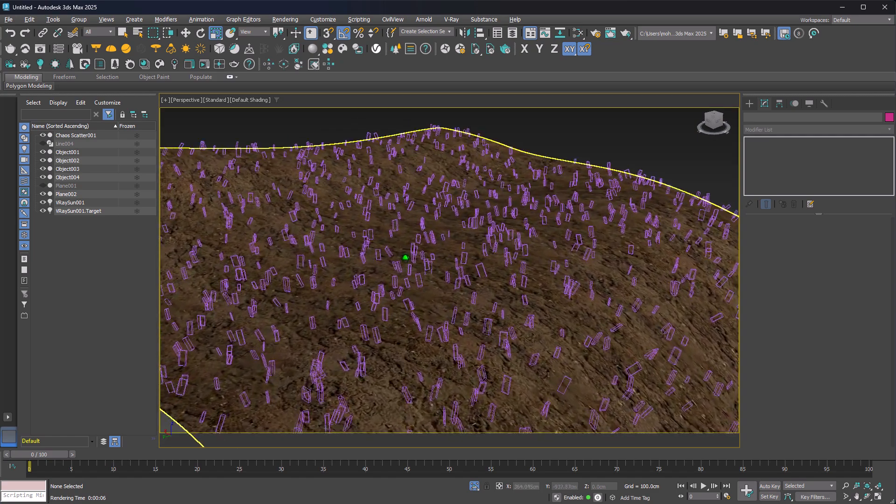
middle_drag(406, 236, 422, 210)
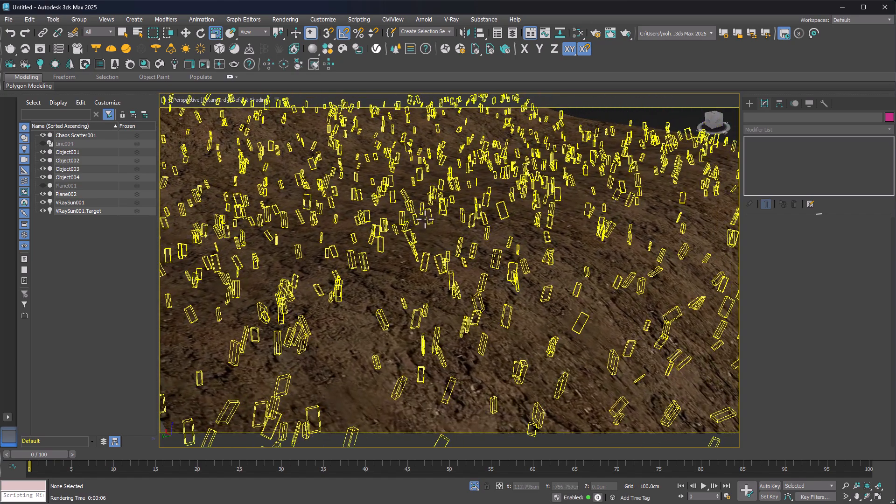
key(shift+q)
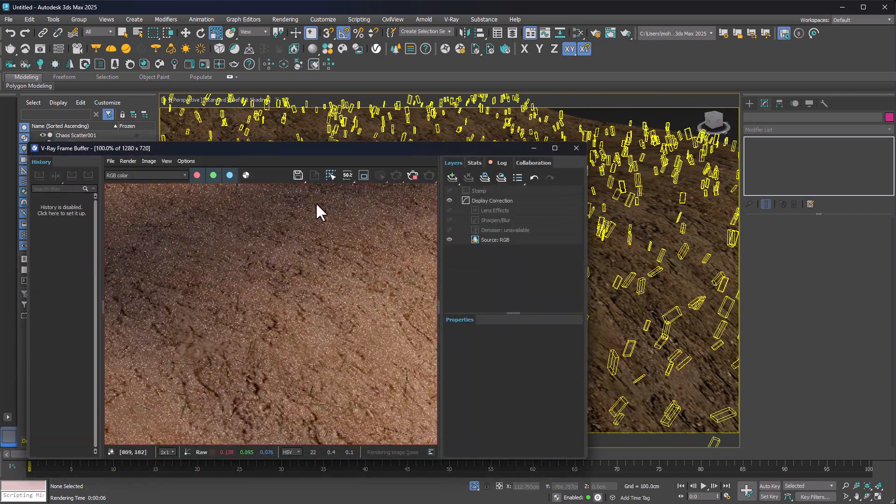
click(451, 177)
click(469, 216)
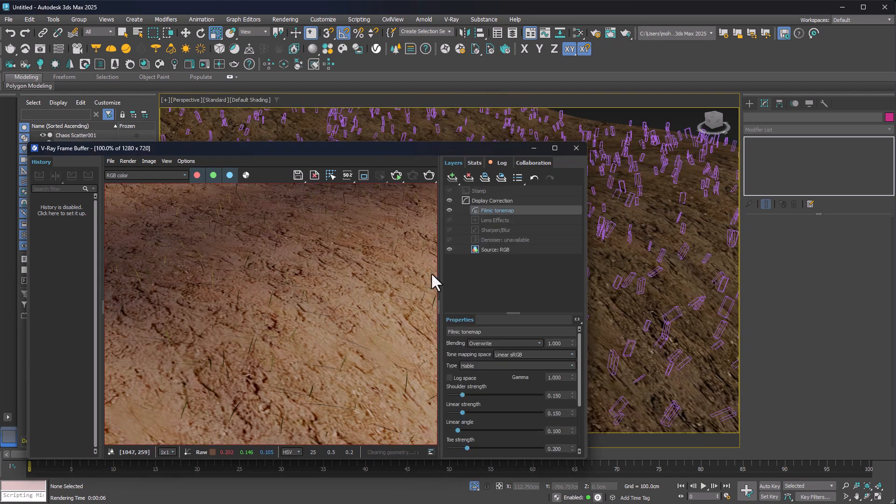
Hide the frame buffer's side panels, shrink and move its window clear of the viewport, and start interactive rendering.
drag(439, 306, 559, 304)
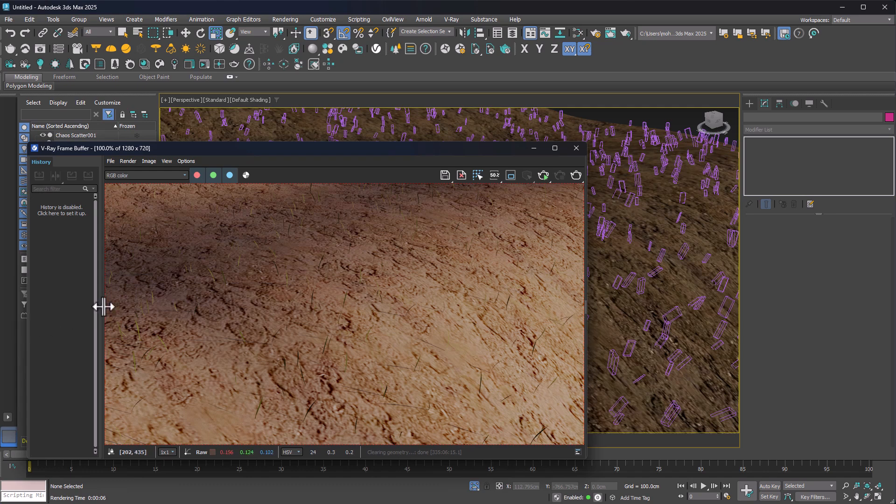
drag(103, 307, 54, 314)
drag(586, 460, 373, 399)
drag(246, 152, 220, 30)
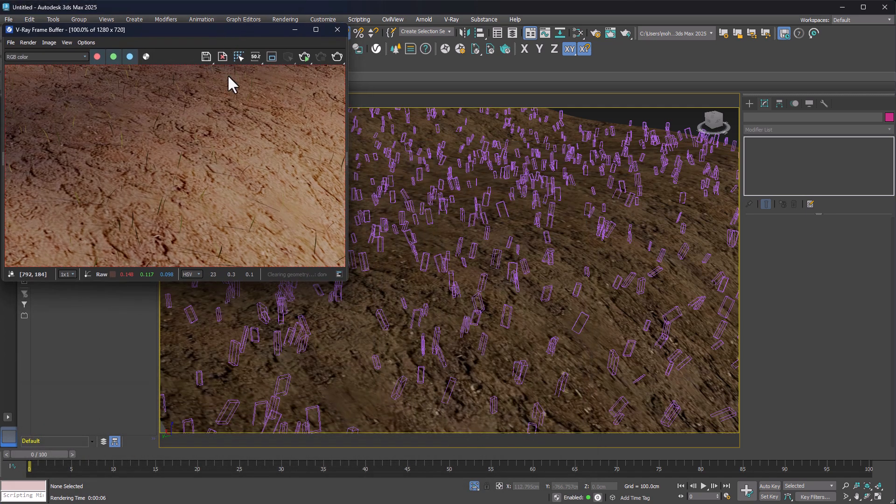
click(306, 55)
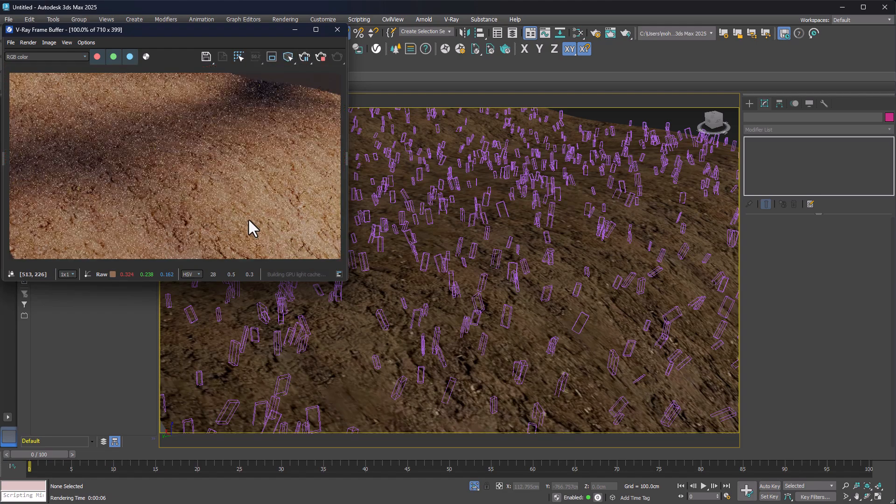
Collapse the Chaos Scatter object's settings groups and set its surface scattering random distribution count to 100000.
middle_drag(519, 264, 567, 289)
click(559, 271)
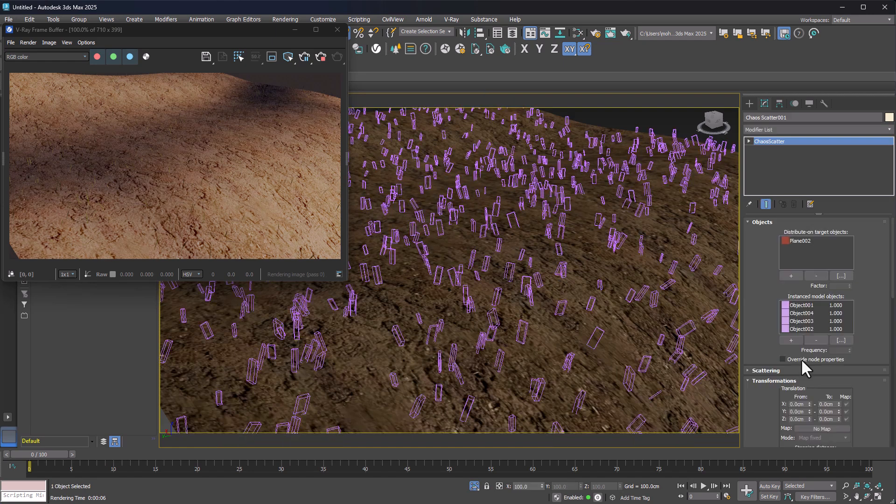
right_click(773, 274)
click(799, 289)
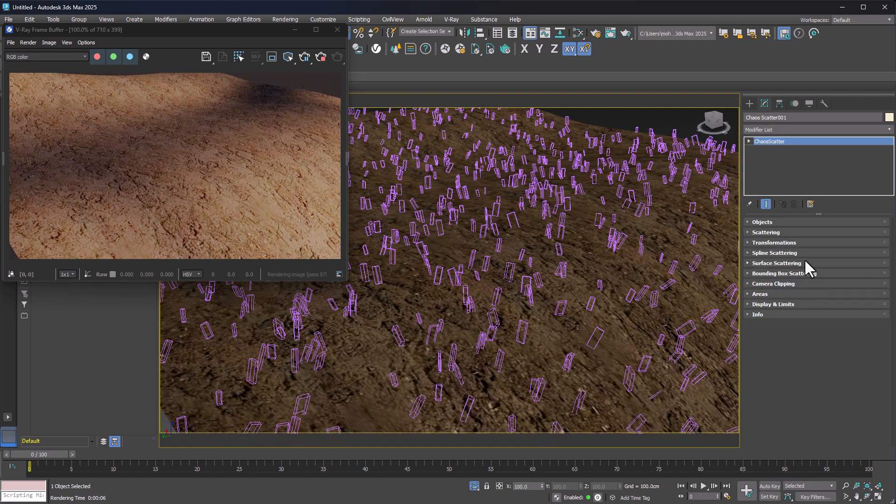
click(777, 263)
scroll(850, 286, up, 2)
key(Return)
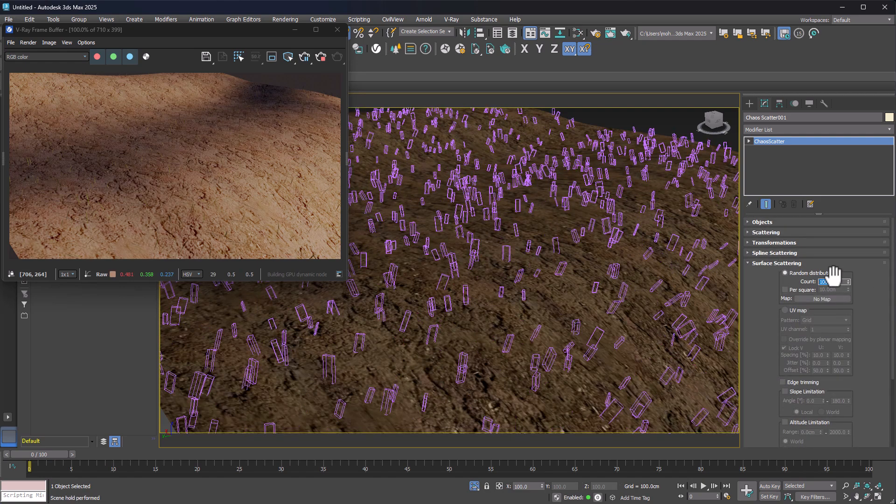
click(838, 284)
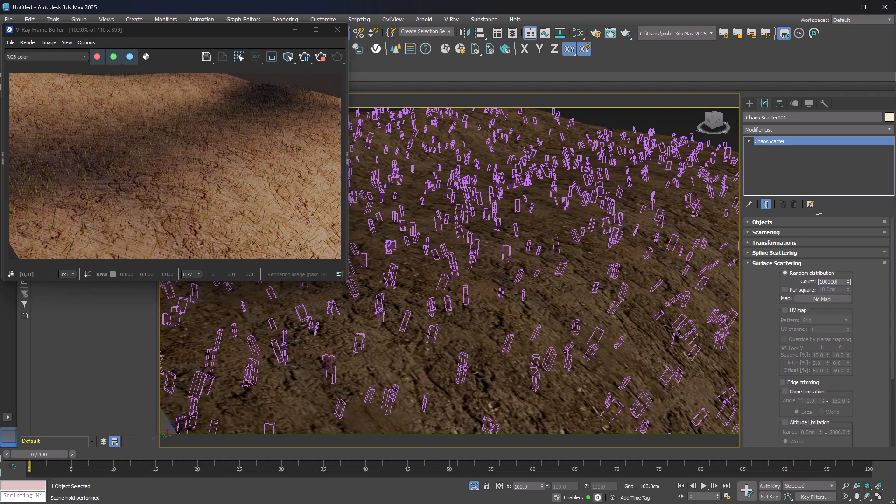
text(100000)
key(Return)
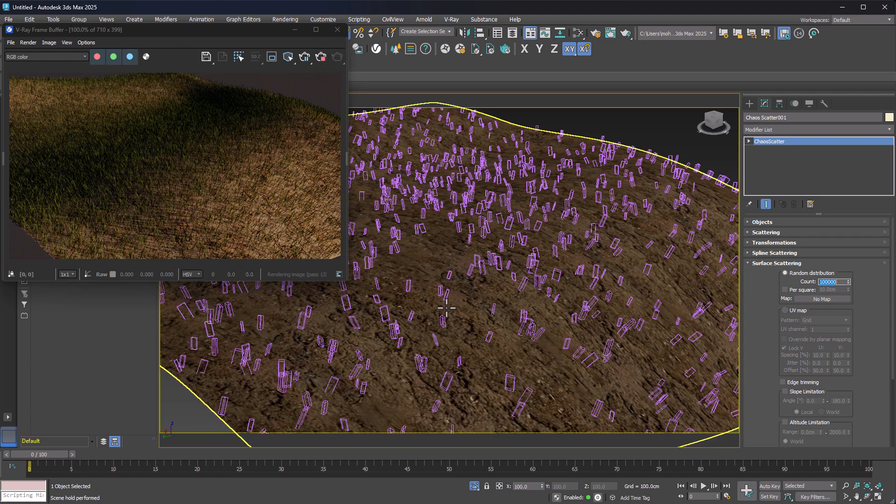
Close the V-Ray Frame Buffer and isolate the grass leaves from the rest of the scene.
click(337, 30)
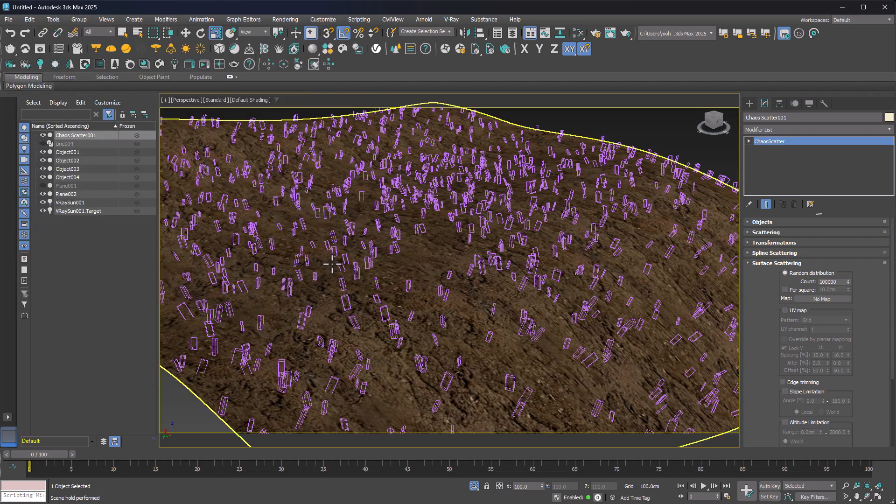
scroll(403, 309, down, 5)
drag(402, 309, 374, 303)
alt+middle_drag(398, 312, 475, 328)
key(alt+q)
click(462, 336)
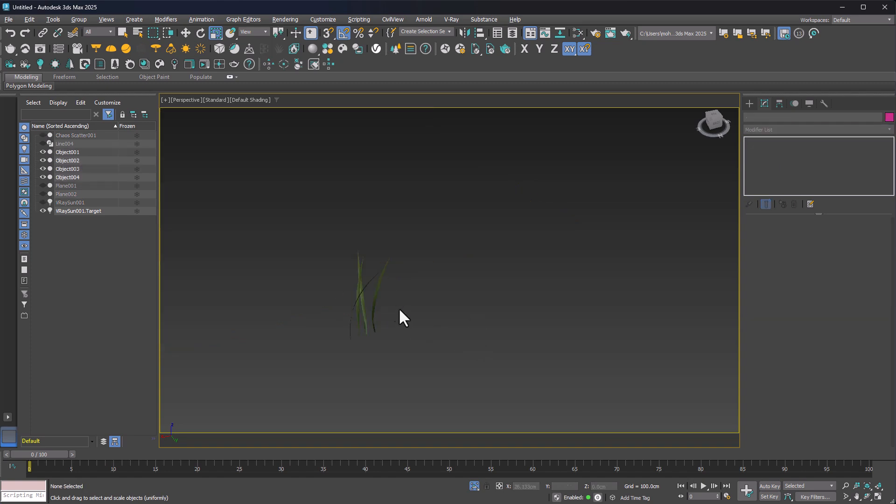
Convert the four bent grass leaves to Editable Poly.
drag(424, 311, 326, 375)
right_click(369, 268)
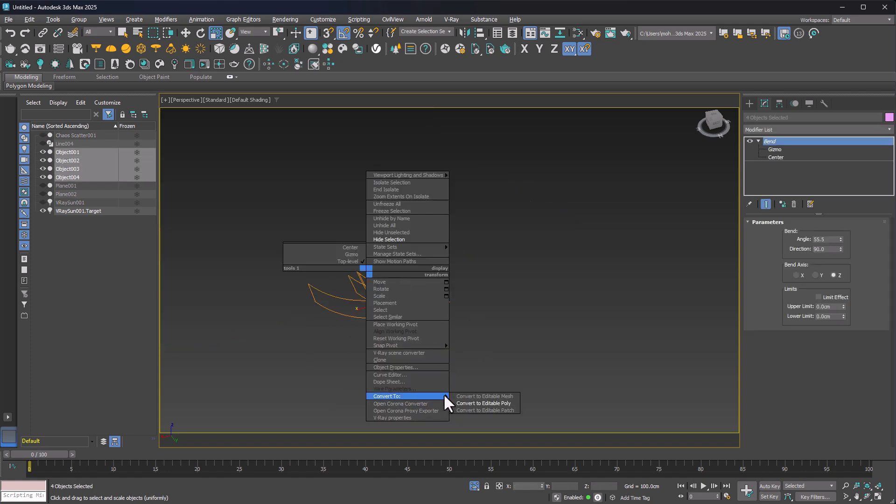
click(481, 402)
Move the four leaves apart so that each stands on its own with room for a clump.
click(495, 293)
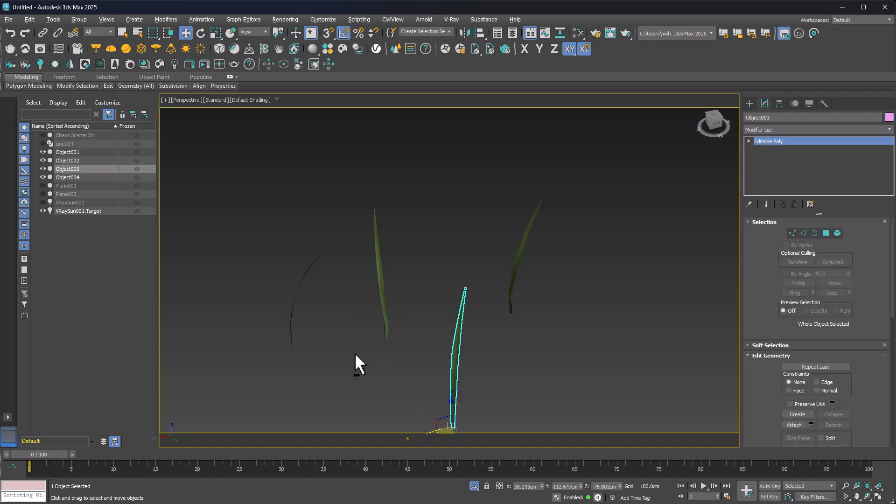
alt+middle_drag(355, 353, 380, 360)
click(334, 381)
click(334, 385)
middle_drag(334, 384, 376, 340)
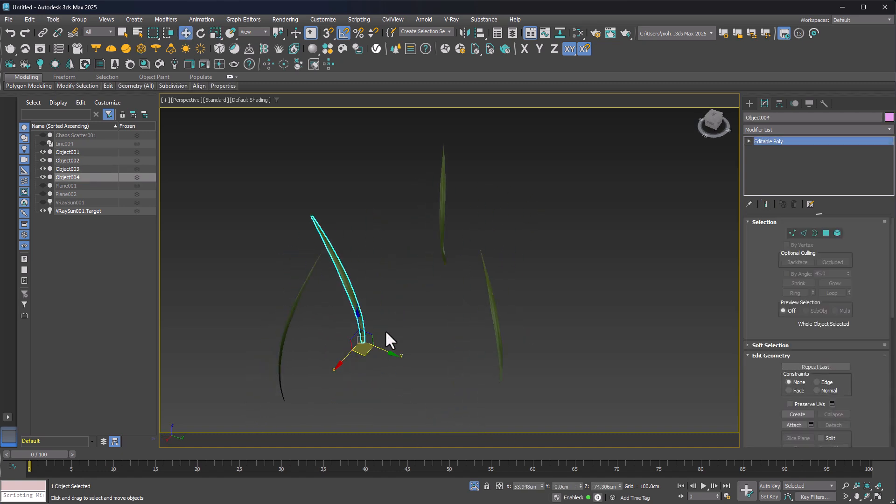
Make two rotated copies of the leaf Object004 around its base to form a small clump.
key(e)
shift+drag(374, 364, 280, 348)
click(445, 302)
click(446, 300)
Make two rotated copies of each of the other three leaves around the Z axis, using their individual pivot points.
click(443, 224)
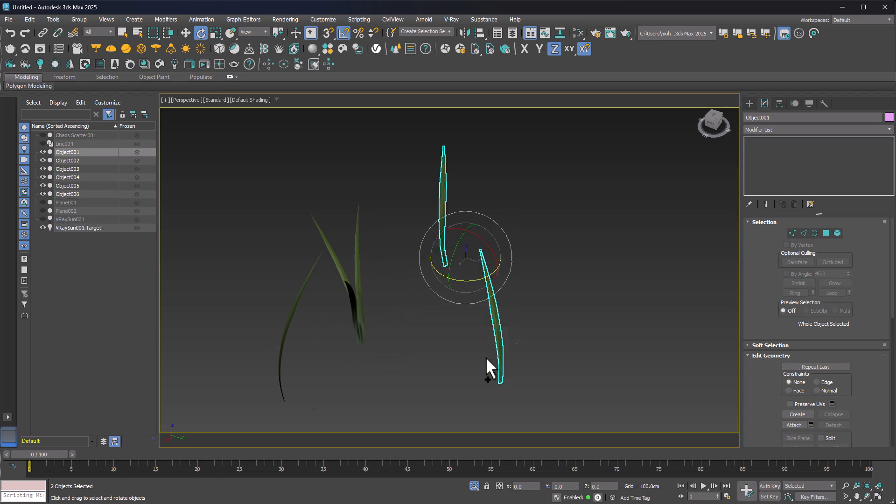
ctrl+click(499, 353)
ctrl+click(284, 334)
drag(278, 35, 279, 46)
shift+drag(454, 291, 400, 290)
click(445, 302)
click(445, 302)
Add one more rotated leaf copy to the clump with the curved leaves and one to the Object003 clump.
click(261, 358)
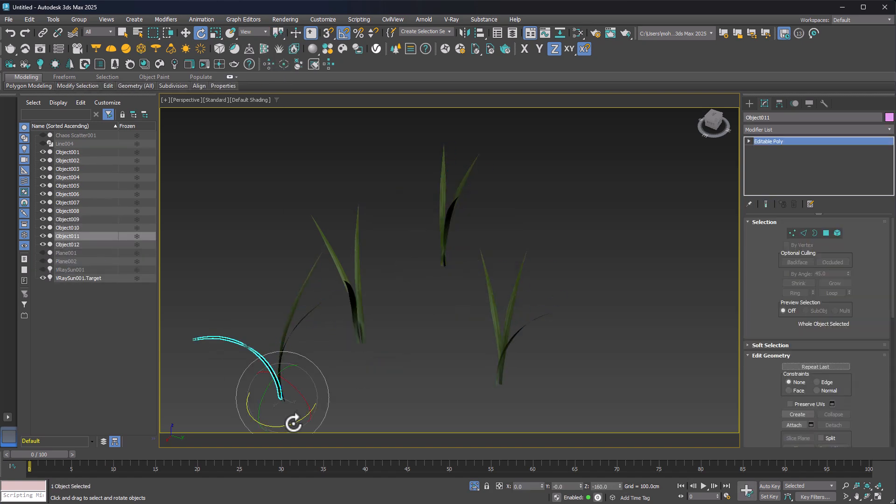
shift+drag(294, 421, 324, 412)
click(445, 302)
click(498, 320)
shift+drag(518, 409, 601, 331)
click(445, 300)
Scale individual leaves in the clumps uniformly, including Object003, to vary their sizes.
key(r)
middle_drag(507, 392, 475, 348)
click(477, 299)
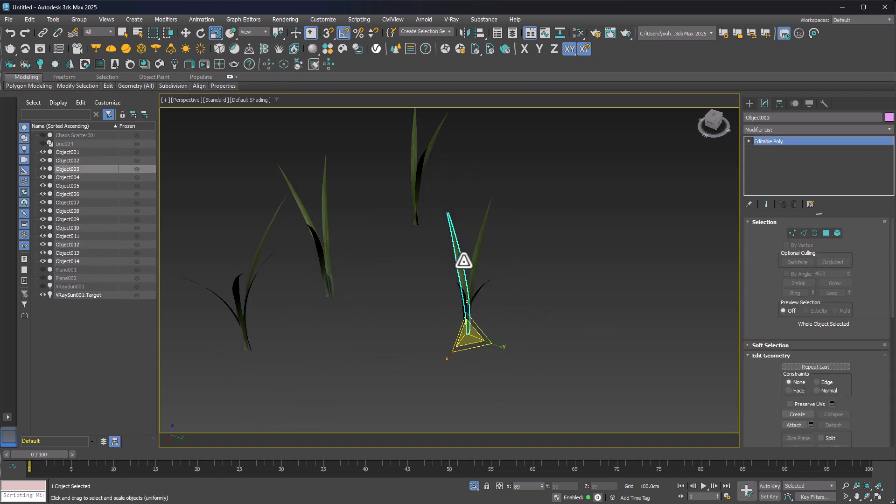
middle_drag(468, 260, 482, 328)
click(434, 250)
Attach the surrounding leaf copies to Object002 so that its clump becomes one mesh.
click(310, 308)
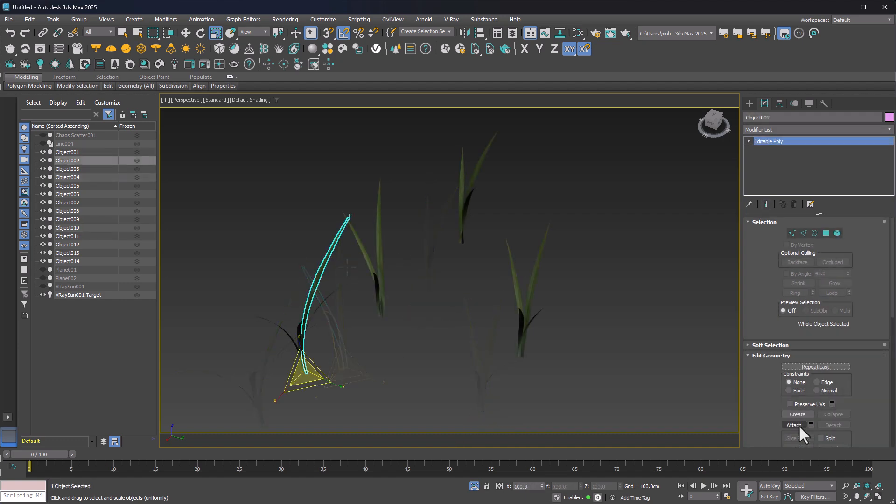
click(799, 425)
click(310, 323)
click(302, 328)
click(287, 334)
key(w)
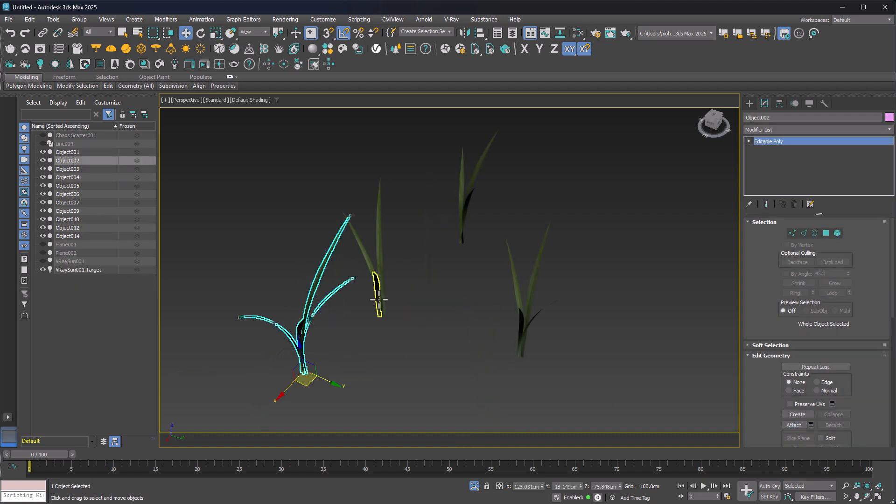
Attach the leaves of each remaining clump into a single object and show the rest of the scene again.
click(383, 306)
click(796, 426)
click(360, 247)
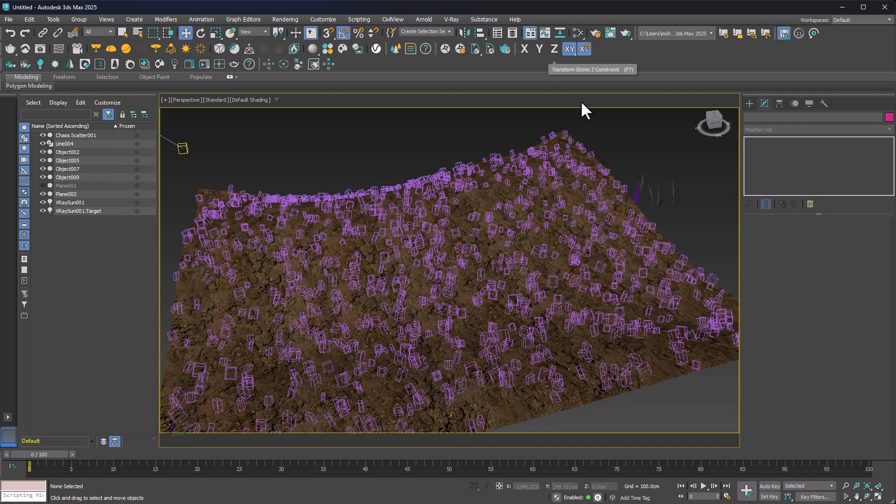
Render the terrain with the scattered grass clumps and shift the frame buffer window slightly.
key(shift+q)
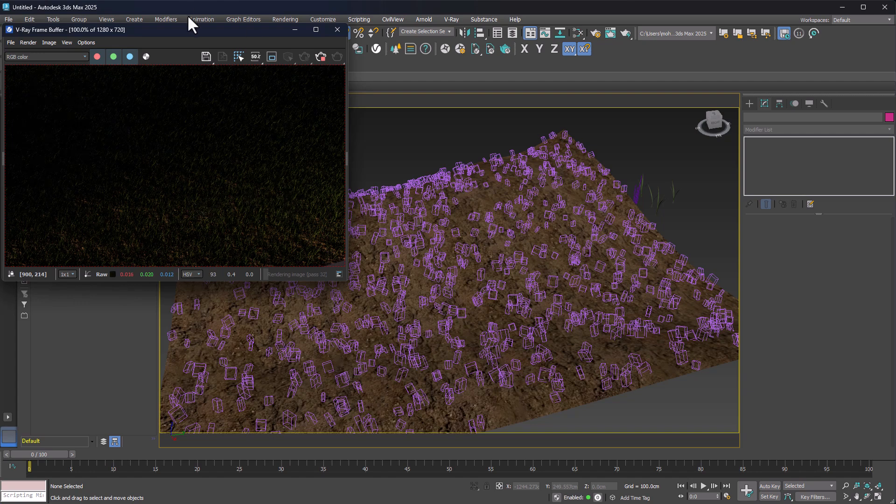
mouse_move(196, 34)
mouse_down()
mouse_move(156, 48)
mouse_move(204, 40)
mouse_up()
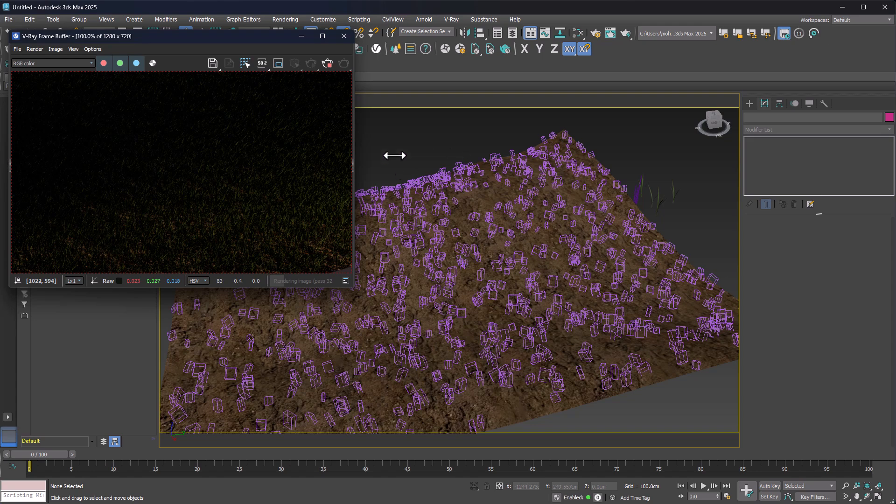
Rearrange the grass and soil material nodes in the Slate Material Editor and create a VRay2SidedMtl material.
click(578, 33)
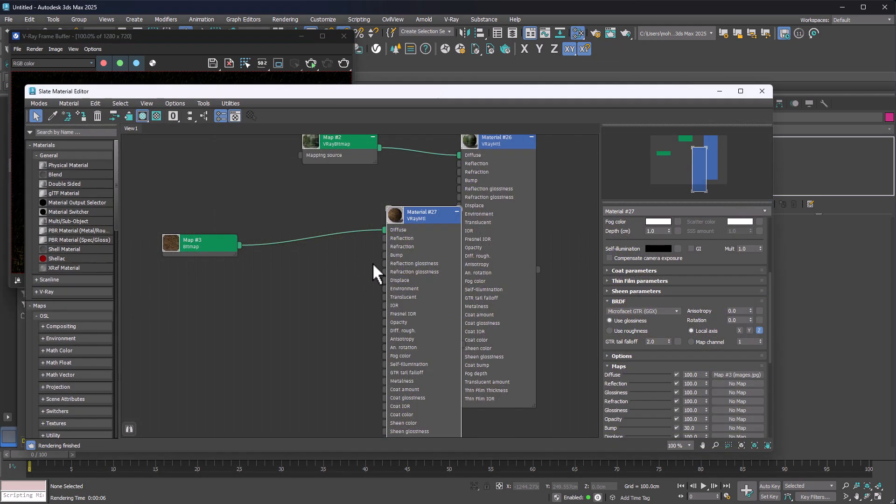
drag(413, 262, 217, 383)
middle_drag(389, 201, 353, 274)
drag(452, 273, 480, 281)
right_click(362, 169)
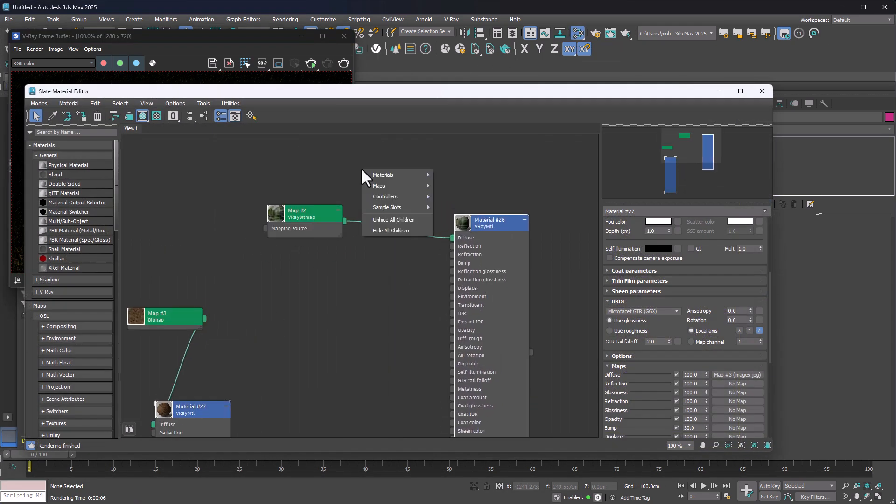
mouse_move(393, 174)
mouse_move(463, 198)
click(520, 196)
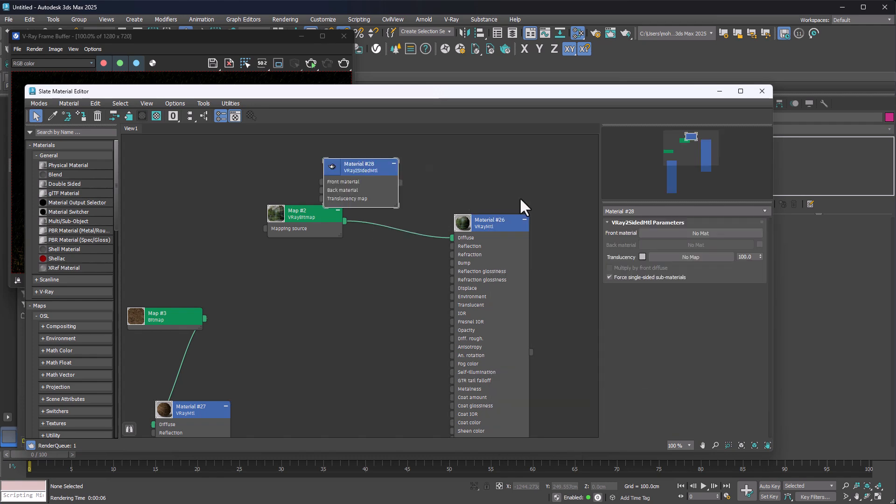
Connect the grass VRayMtl, Material #26, to the Front material input of the VRay2SidedMtl and close the Slate Material Editor.
drag(386, 188, 507, 170)
drag(485, 267, 397, 241)
drag(474, 159, 531, 189)
drag(489, 278, 512, 195)
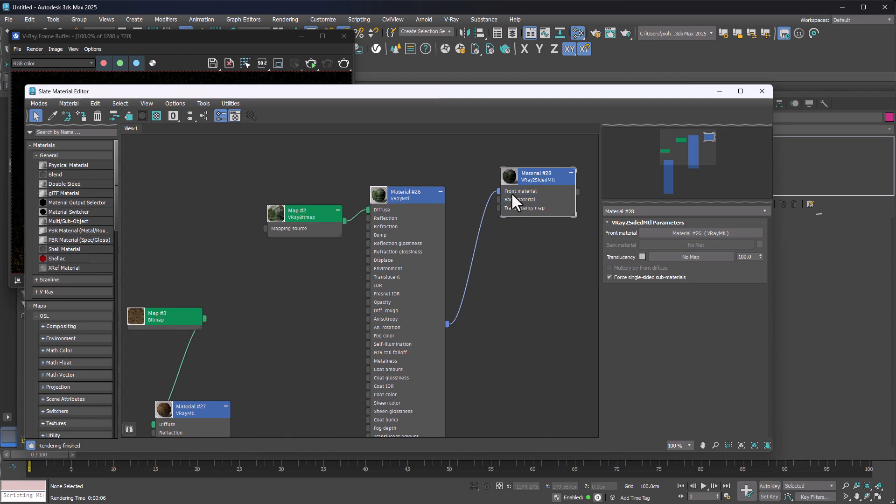
click(762, 91)
Raise the VRaySun and reposition it to light the grass terrain from higher up.
click(464, 214)
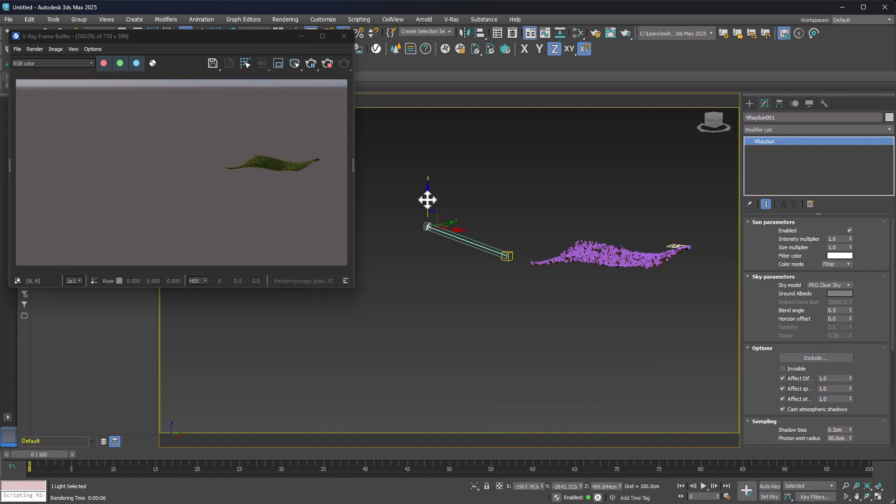
drag(427, 201, 436, 144)
drag(450, 190, 432, 174)
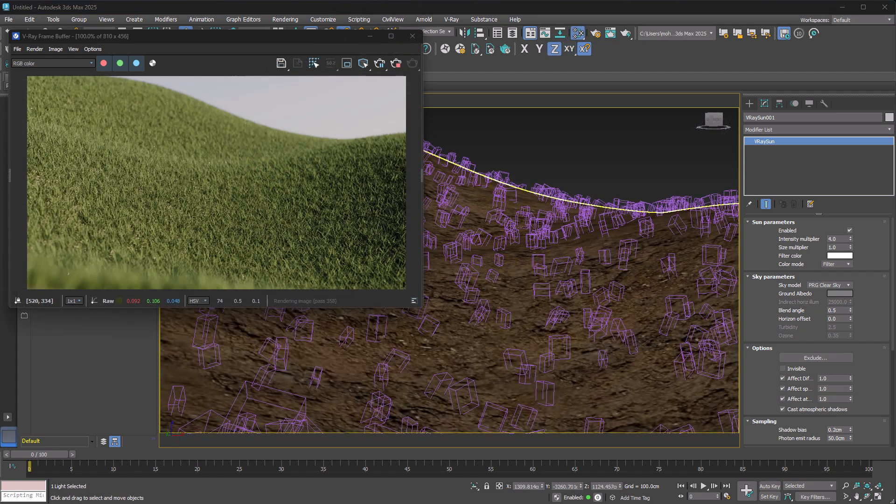